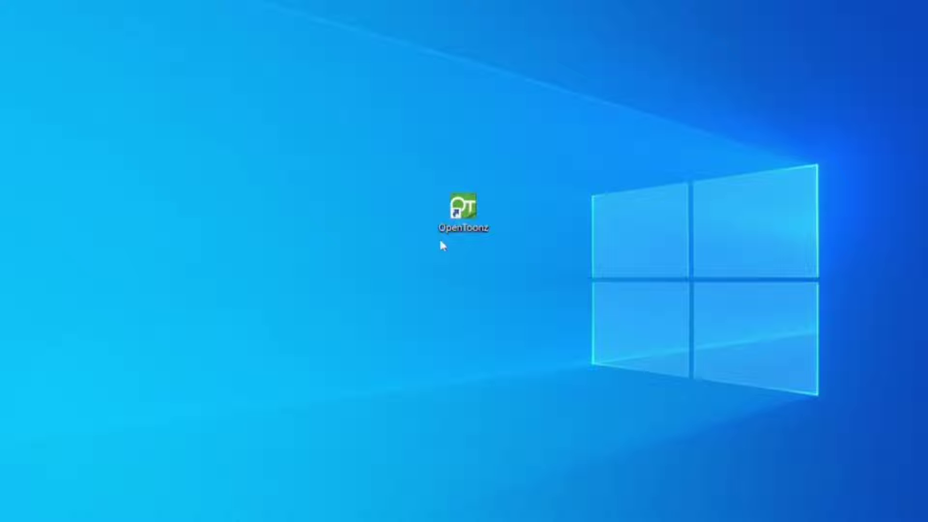
- Launch OpenToonz from the desktop icon so its Startup dialog opens over the Drawing workspace
double_click(464, 207)
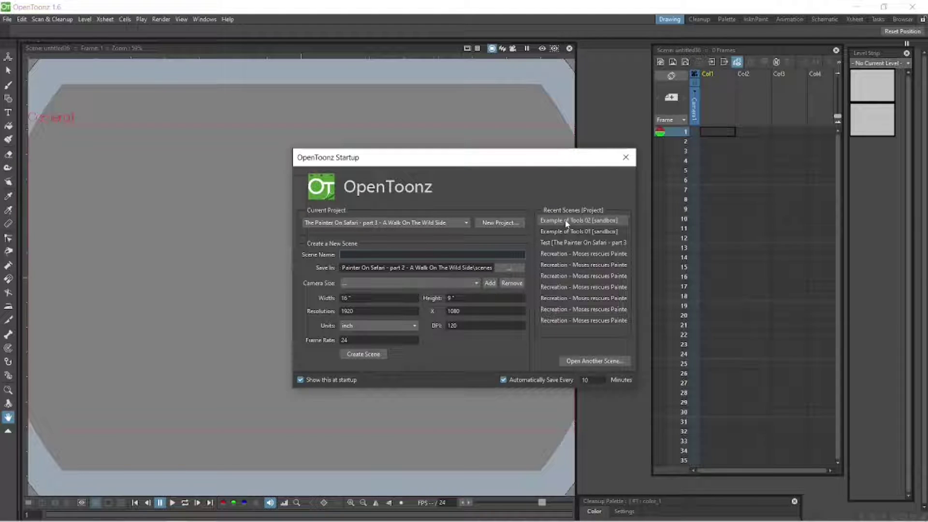
- Browse the project list, start a New Project and cancel it, then reopen the project list
click(466, 224)
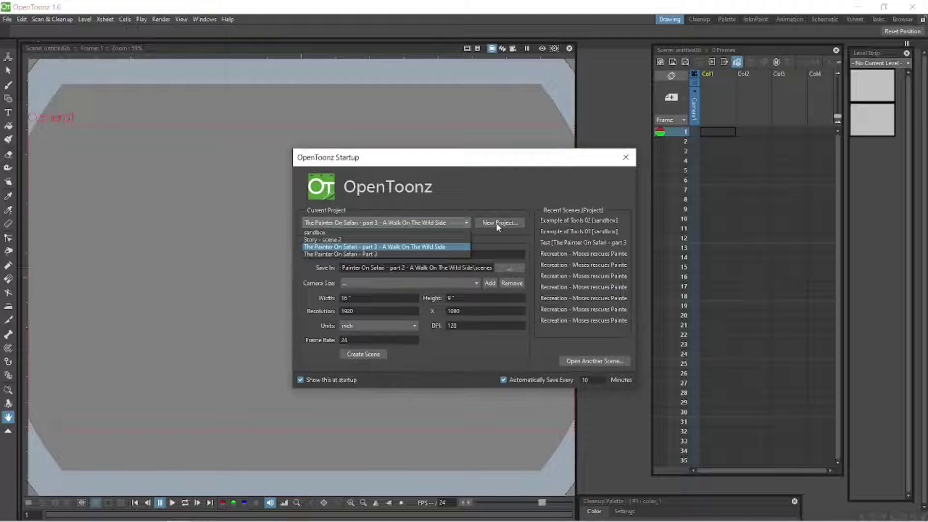
click(498, 223)
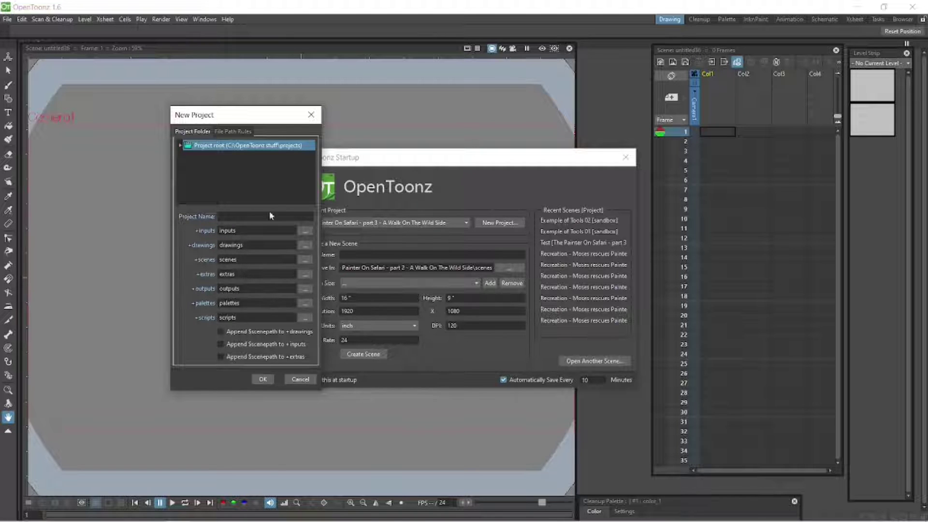
click(310, 114)
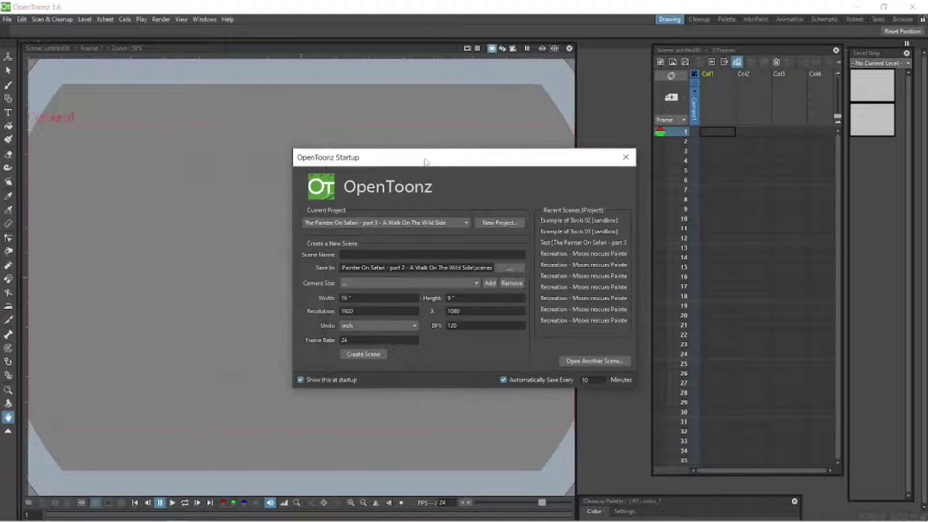
click(461, 222)
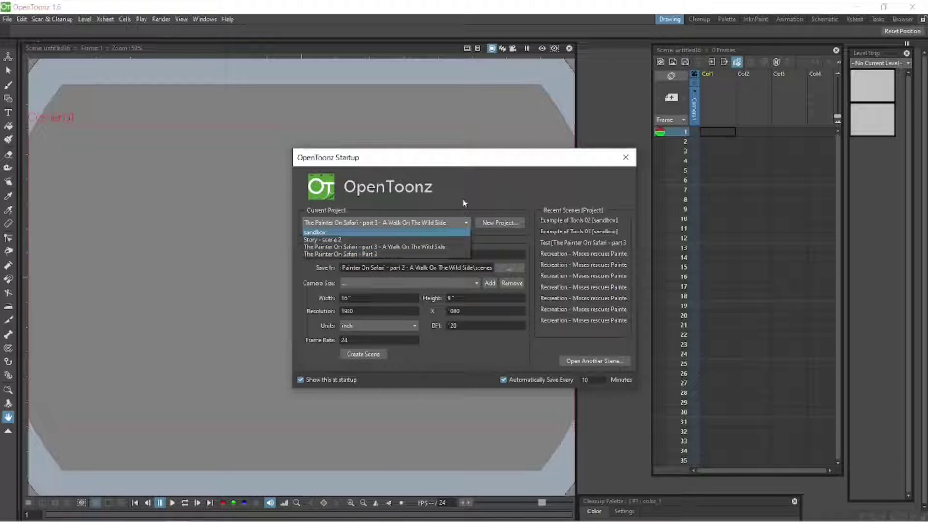
- Create a scene named 'Tools example 01' in the sandbox project
click(367, 232)
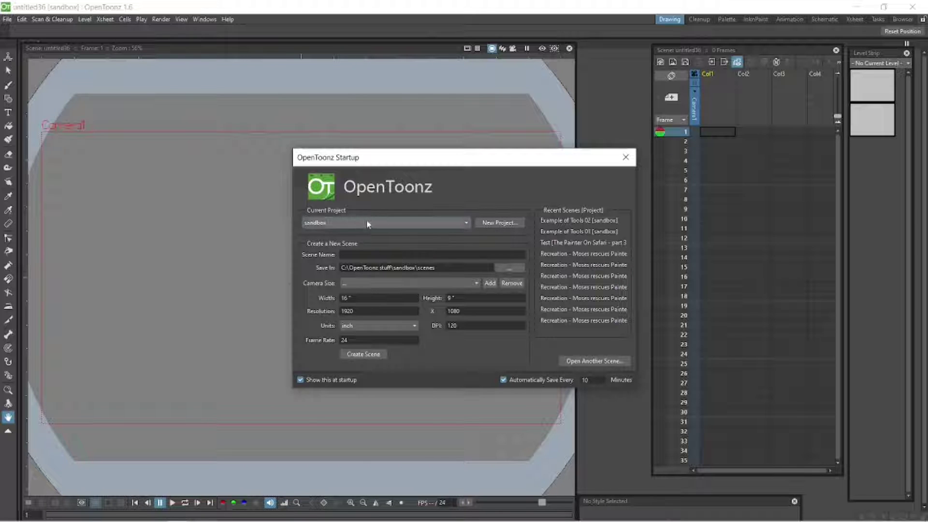
click(358, 255)
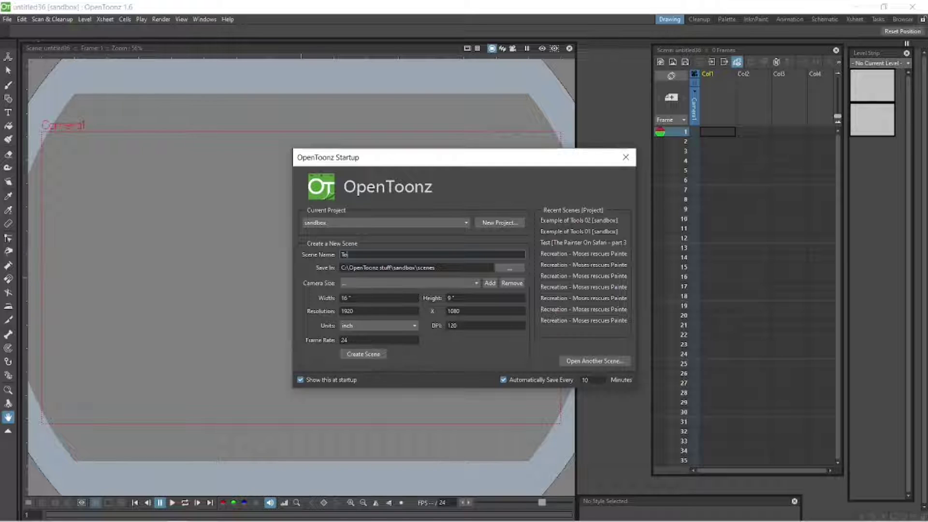
text(Tools example 01)
click(368, 356)
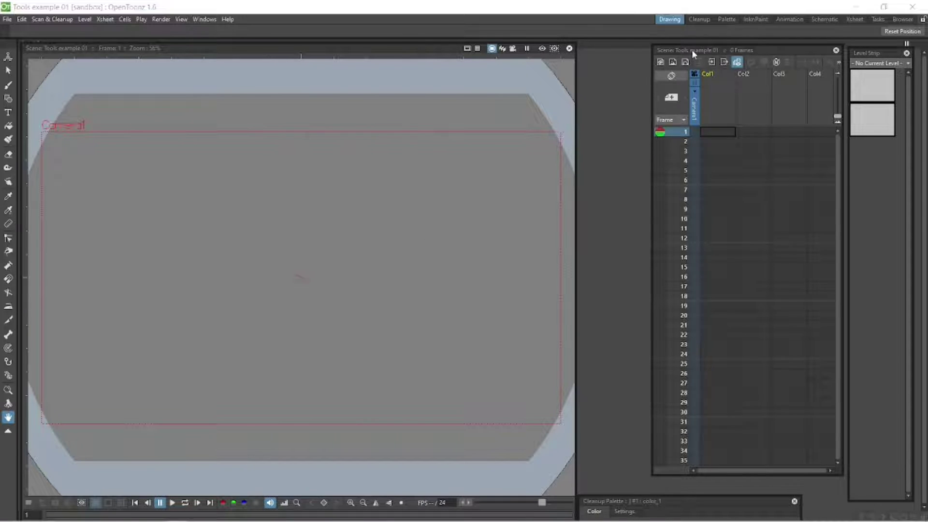
- Shift the Xsheet panel, widen the viewer, and re-dock the viewer in the Cleanup room
mouse_move(692, 50)
mouse_down()
mouse_move(662, 54)
mouse_move(692, 50)
mouse_up()
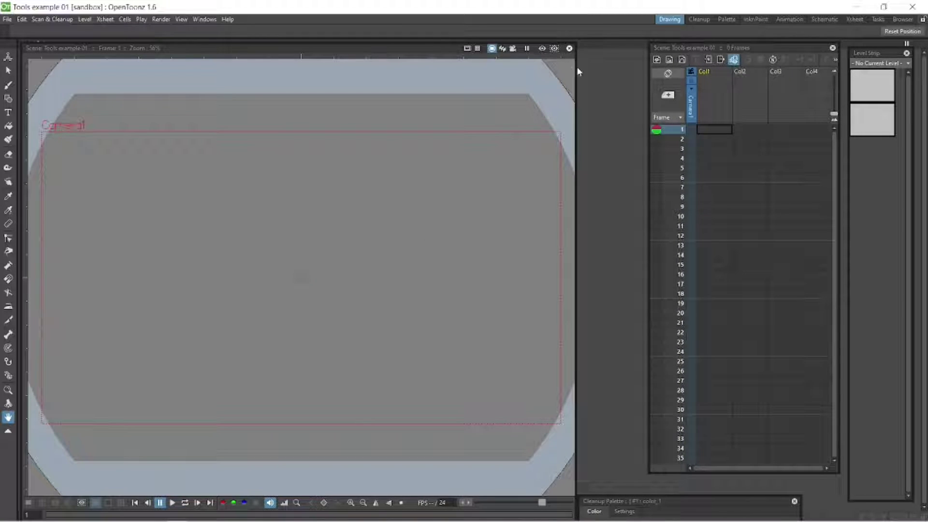
drag(575, 68, 638, 67)
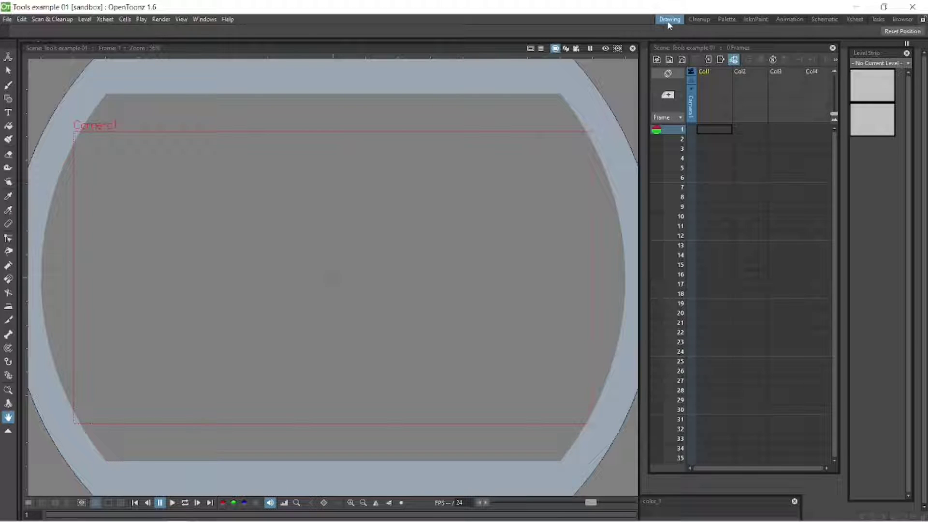
click(699, 19)
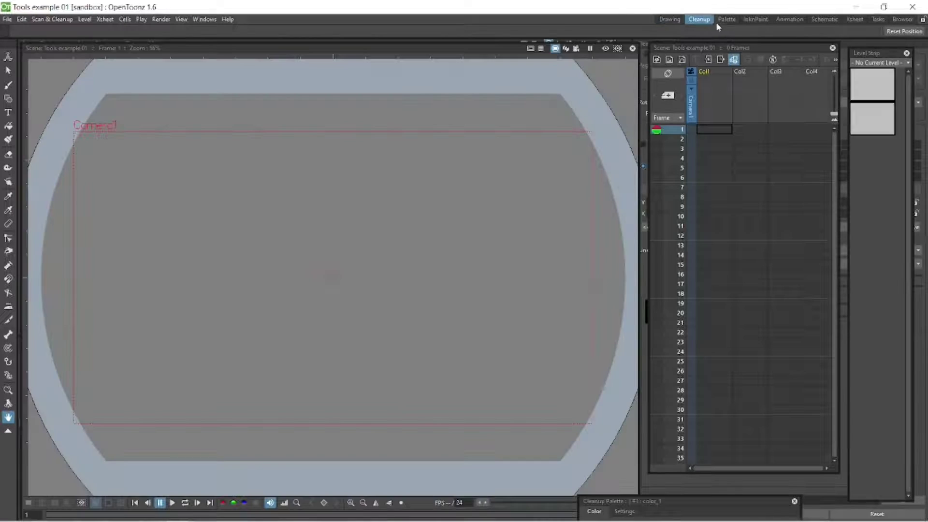
drag(495, 53, 739, 32)
- Tour the Palette, InknPaint, Animation, Schematic and Xsheet rooms, ending in the Browser room
click(731, 20)
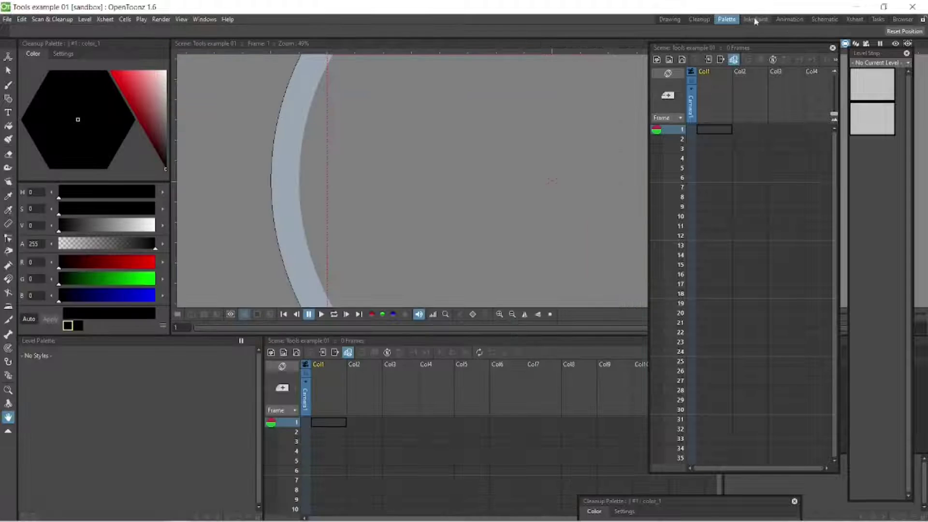
click(755, 19)
click(789, 19)
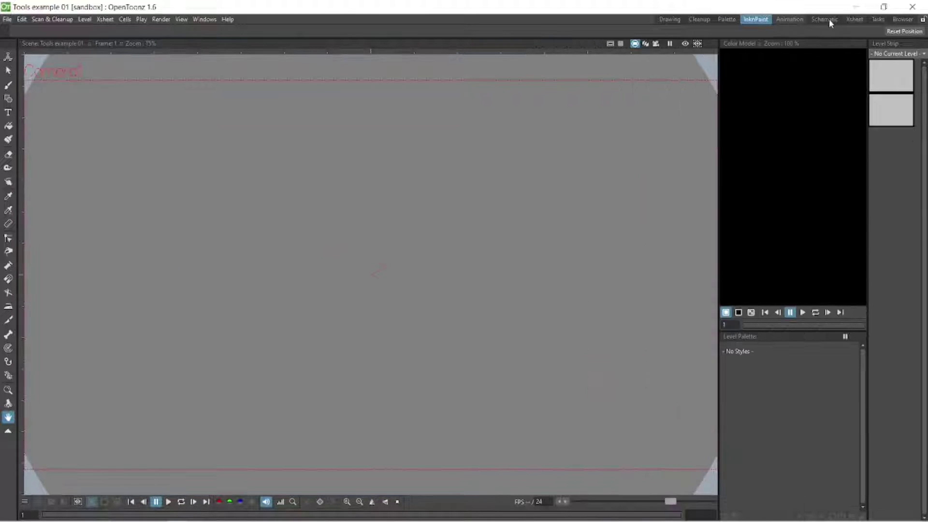
click(824, 20)
click(854, 19)
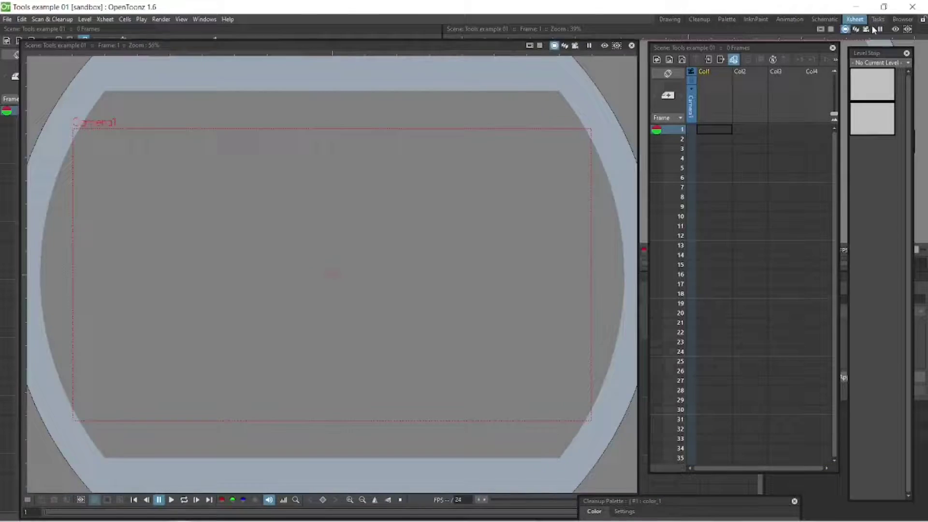
click(902, 19)
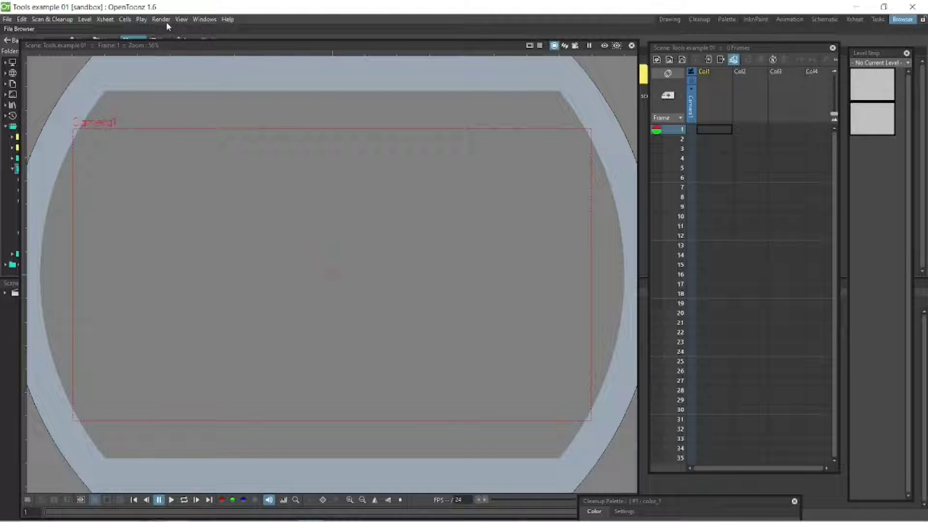
click(207, 20)
- Lock the room panes via Windows > Workspace, then return to the Drawing room
mouse_move(220, 33)
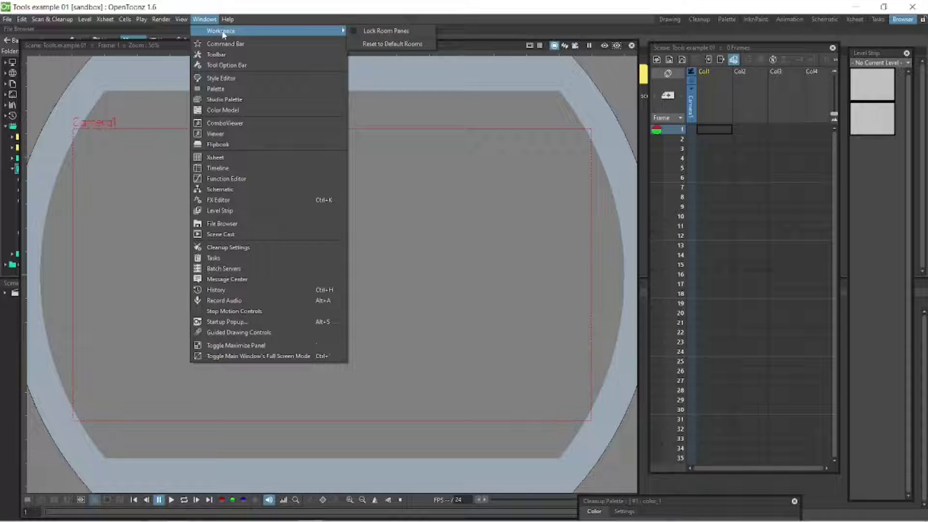
click(356, 31)
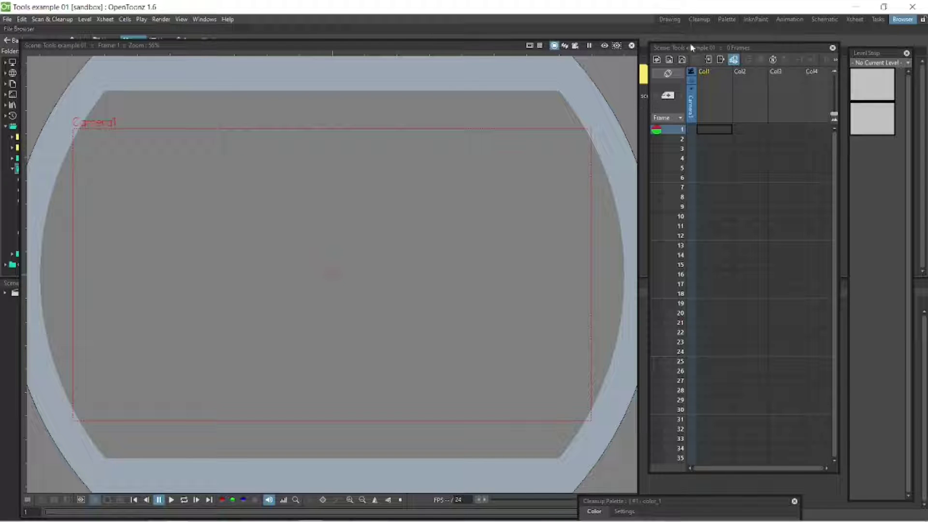
click(670, 19)
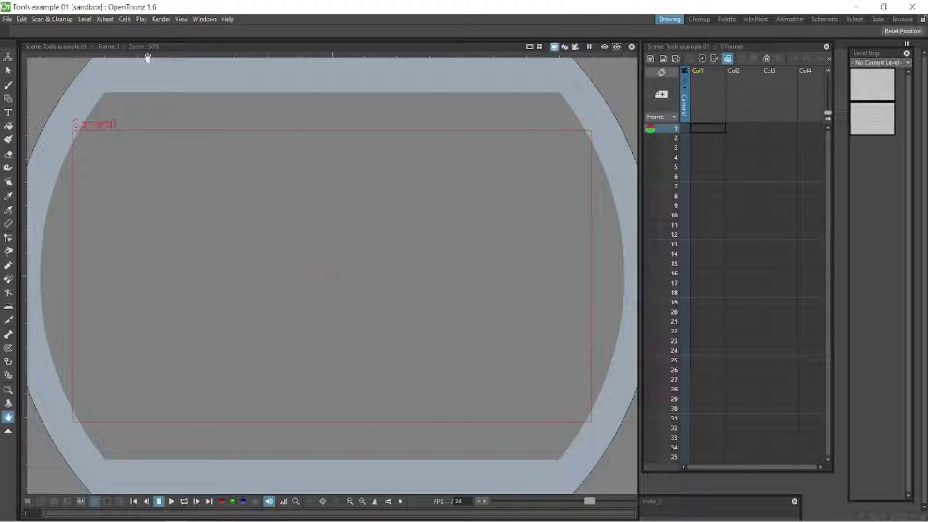
- Open and close a floating Command Bar, then a floating Toolbar
click(205, 20)
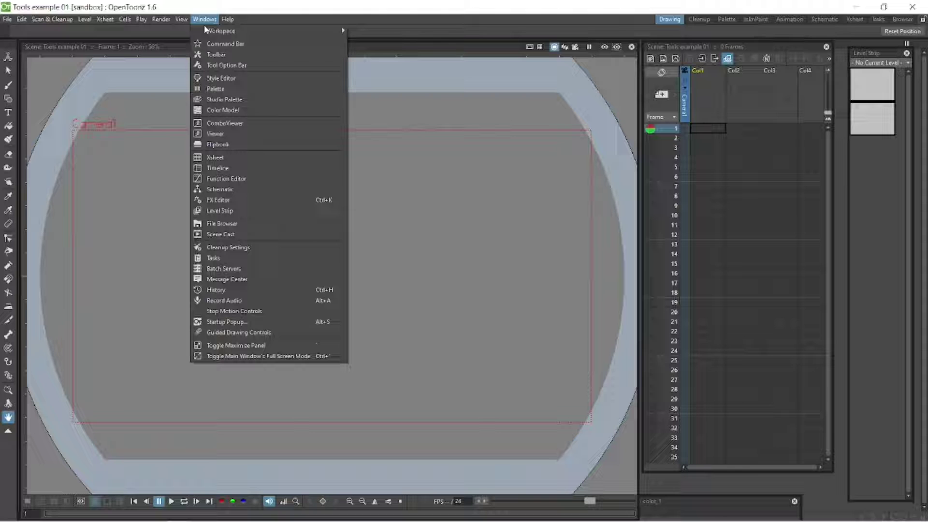
click(246, 44)
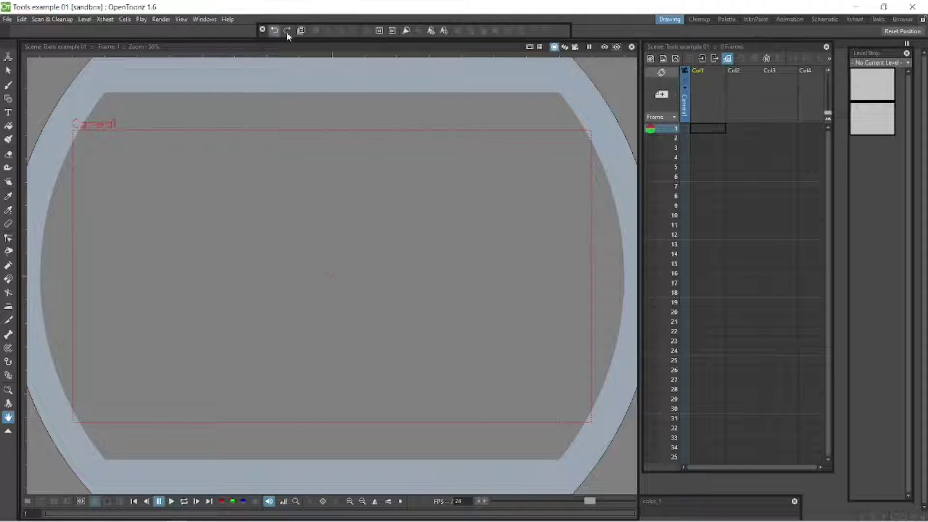
click(262, 30)
click(204, 19)
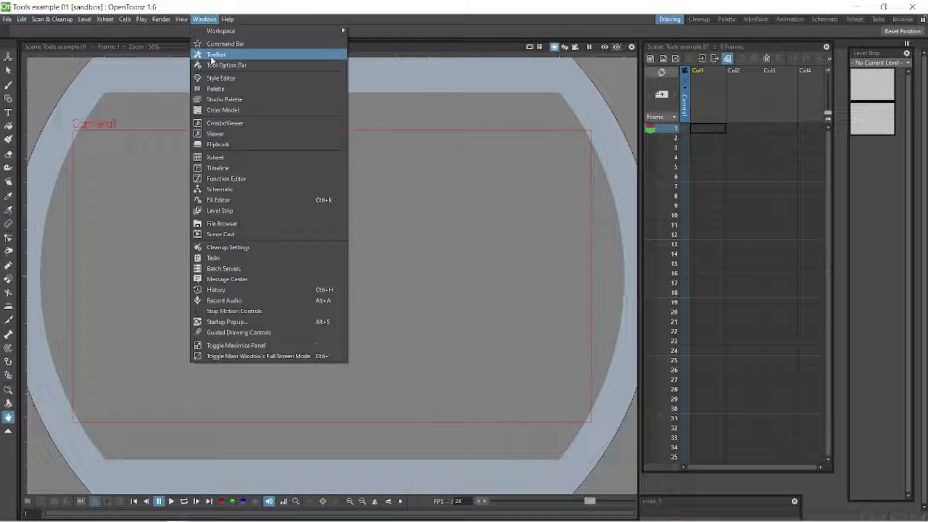
click(212, 54)
mouse_move(49, 77)
mouse_down()
mouse_move(203, 83)
mouse_move(59, 63)
mouse_up()
click(50, 68)
- Dock the Style Editor at right under the Xsheet and add a Level Palette panel below
click(205, 20)
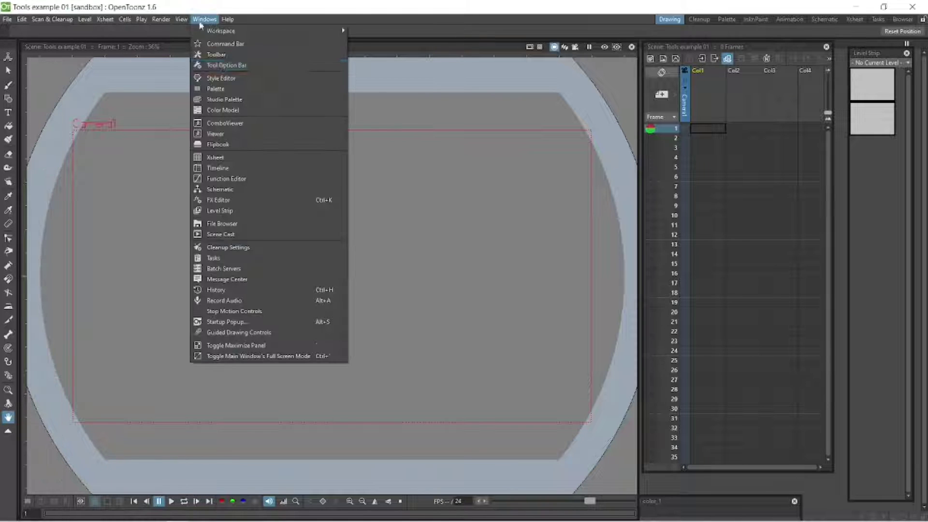
click(241, 81)
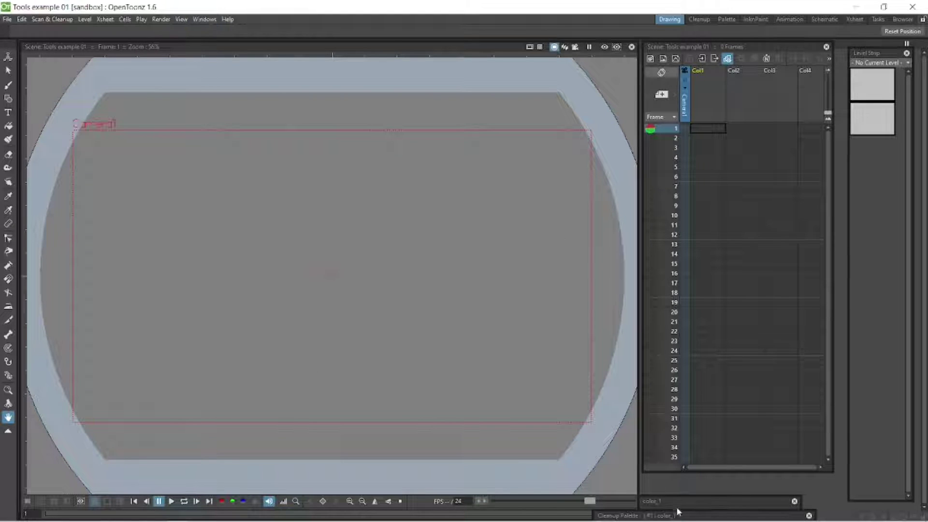
drag(454, 207, 754, 290)
click(205, 19)
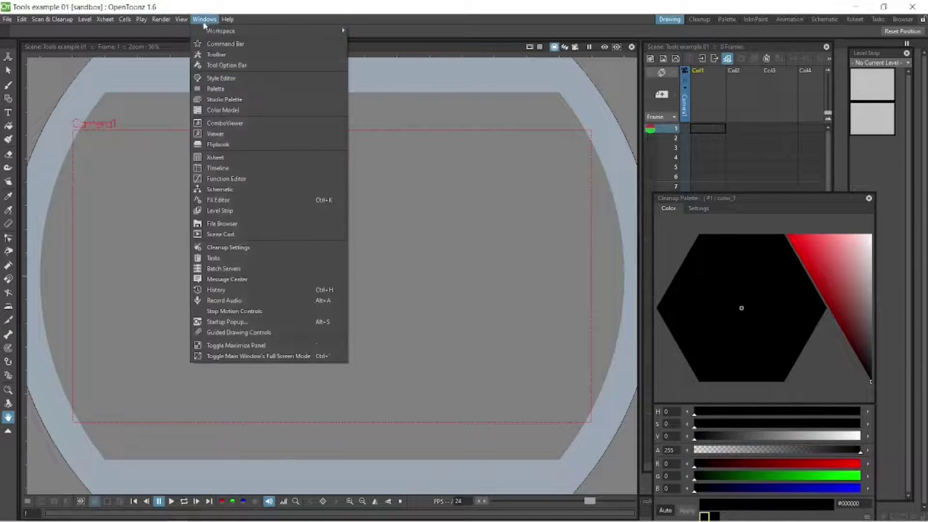
click(233, 90)
drag(633, 204, 760, 385)
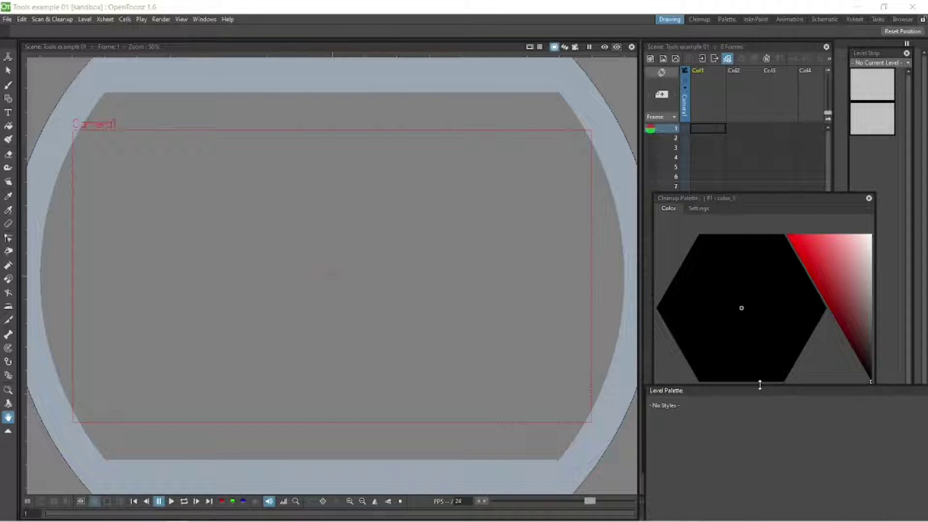
click(205, 19)
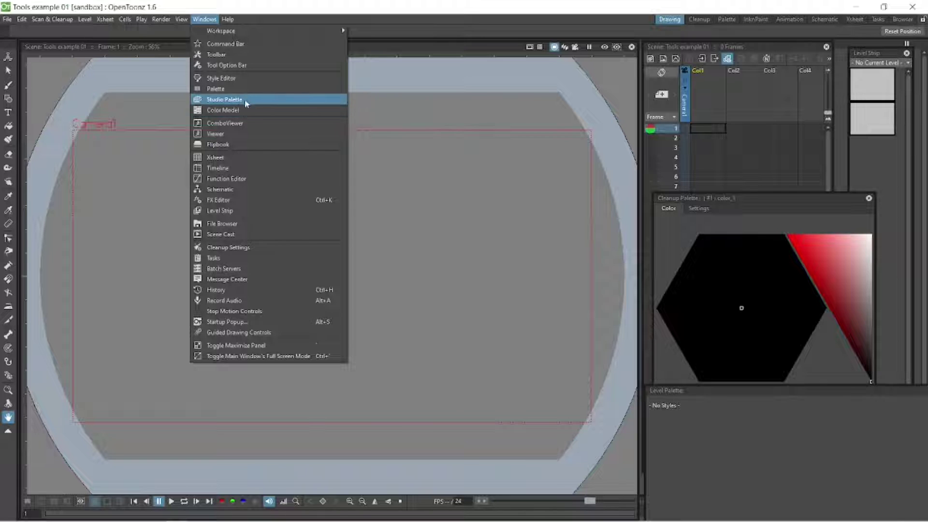
click(231, 133)
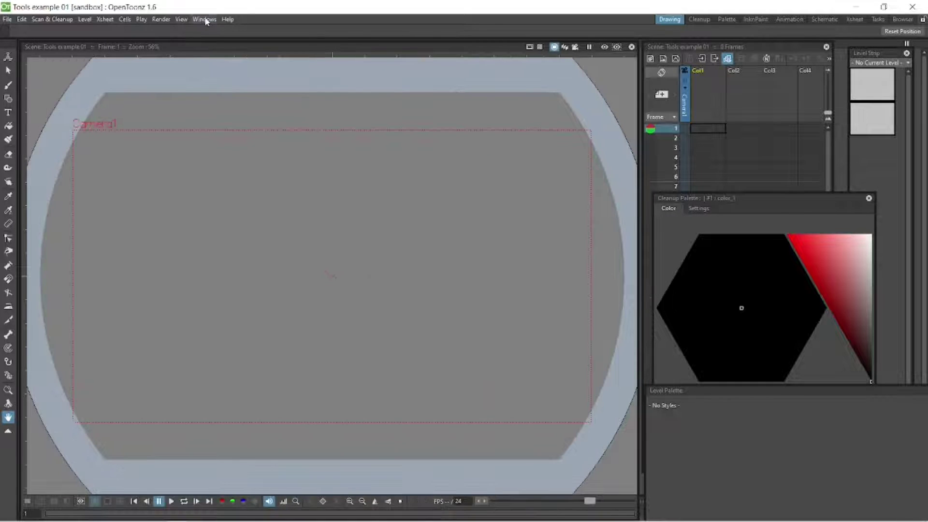
- Open a floating ComboViewer and move it toward the upper right
click(205, 19)
click(227, 122)
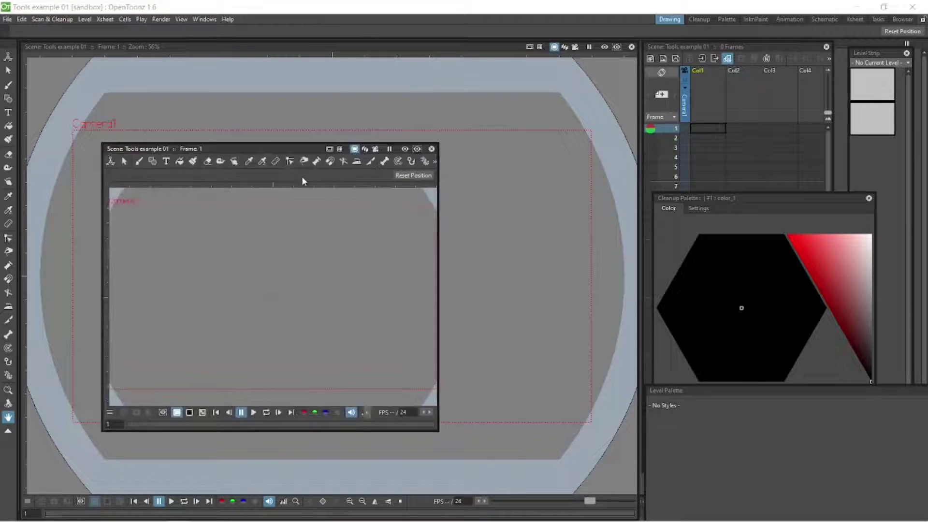
drag(290, 150, 677, 56)
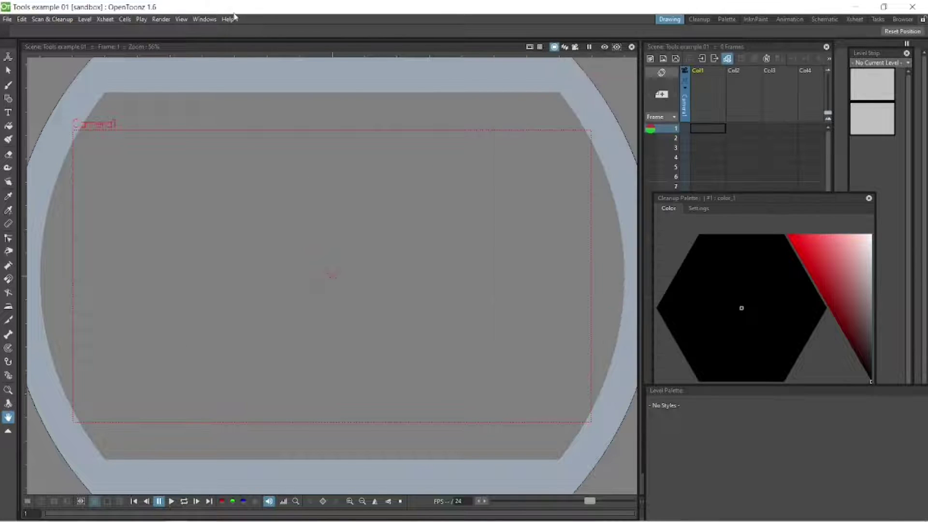
click(204, 20)
key(Escape)
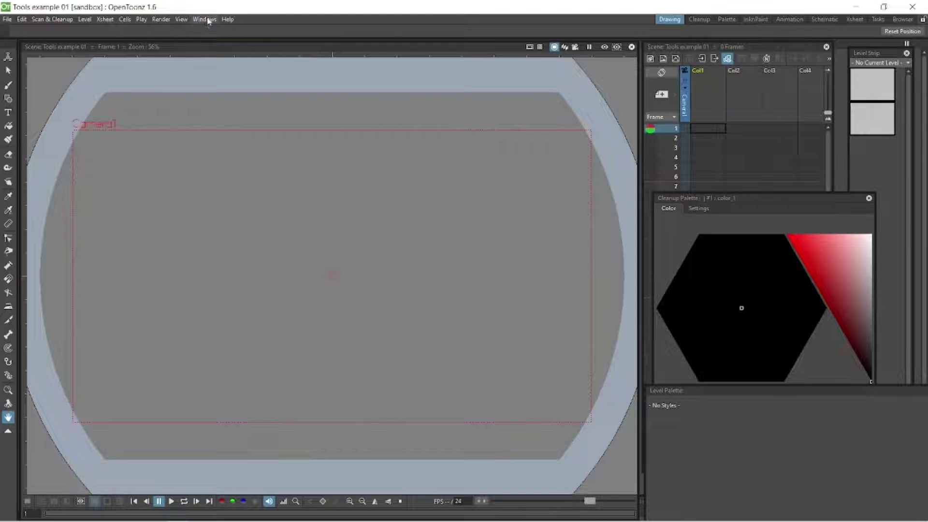
- Open, move and close a floating Xsheet, then open and close a second Xsheet
click(205, 19)
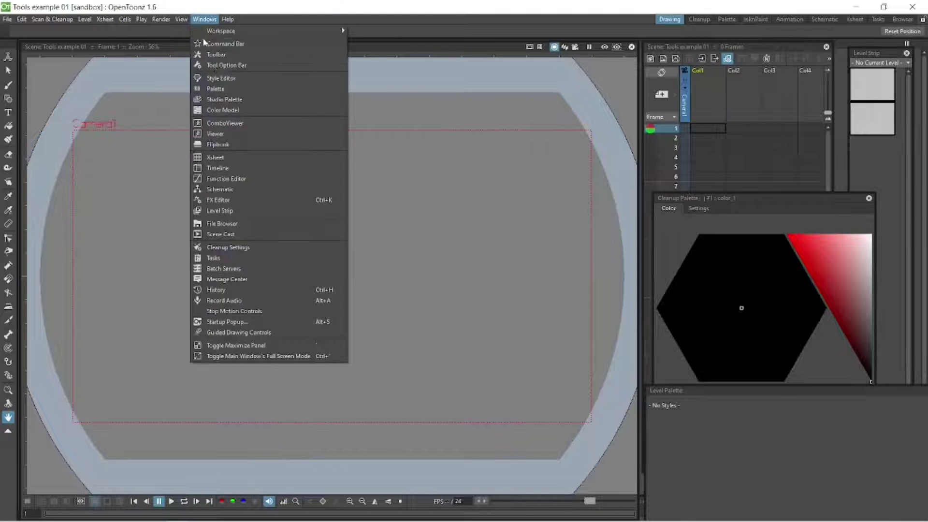
click(229, 158)
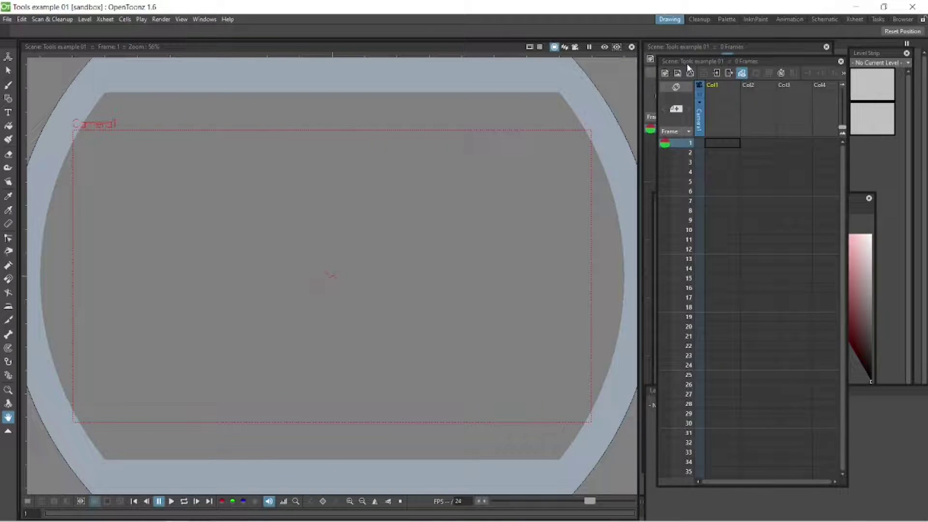
drag(689, 65, 440, 105)
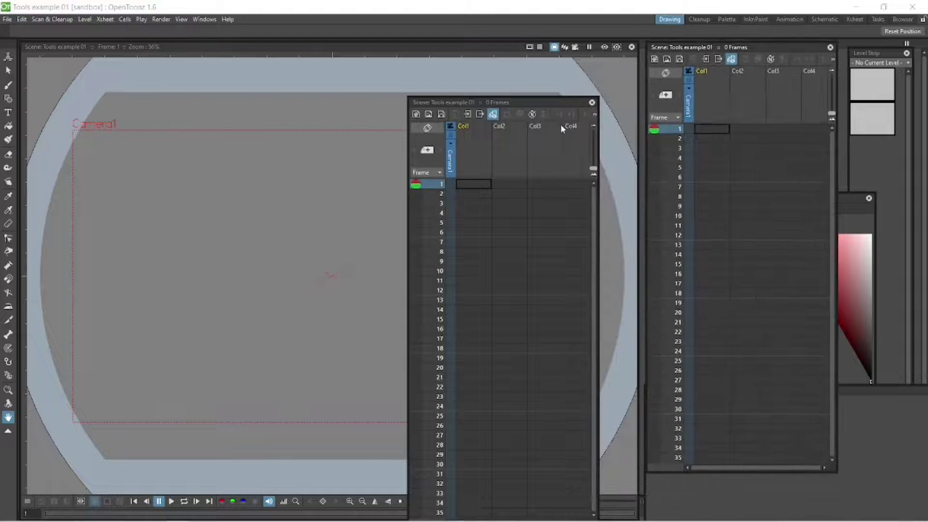
click(592, 102)
click(205, 20)
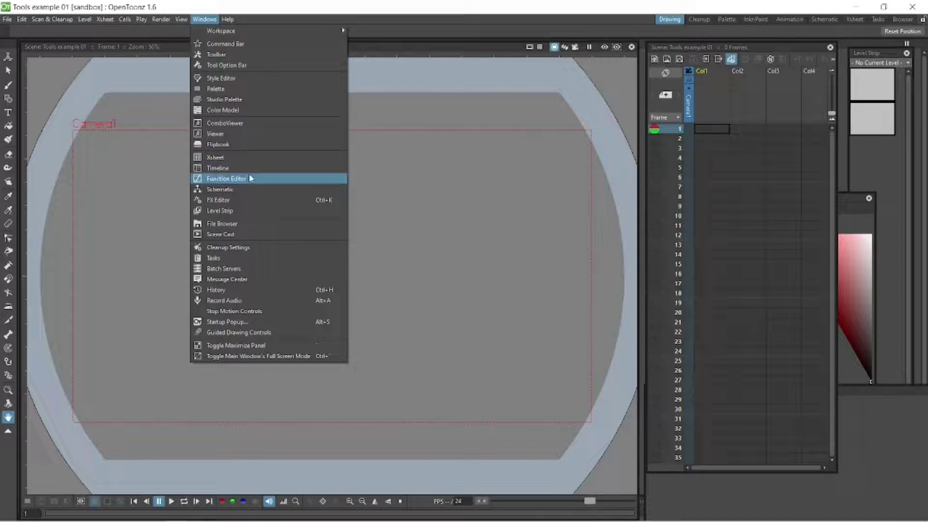
click(244, 159)
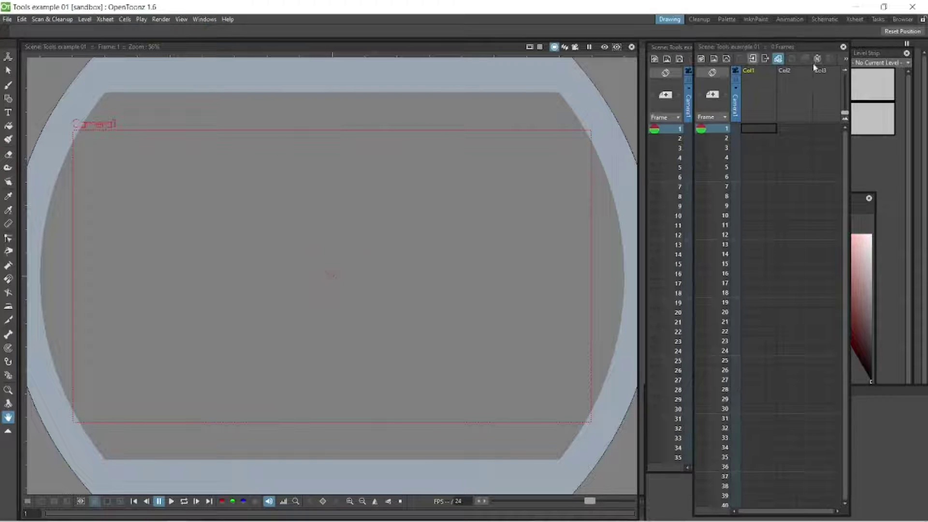
click(843, 48)
- Open the Function Editor as a floating panel, move it, then close it
click(203, 19)
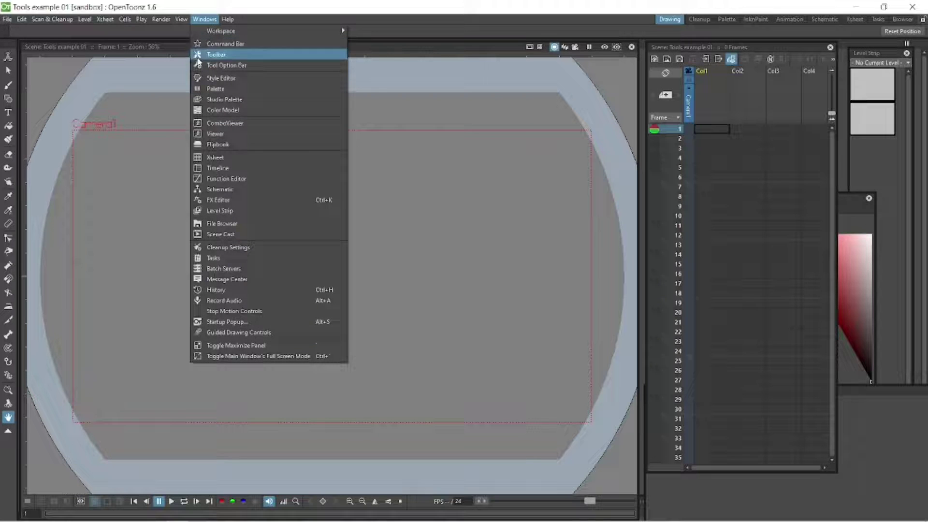
click(253, 183)
drag(257, 118, 318, 80)
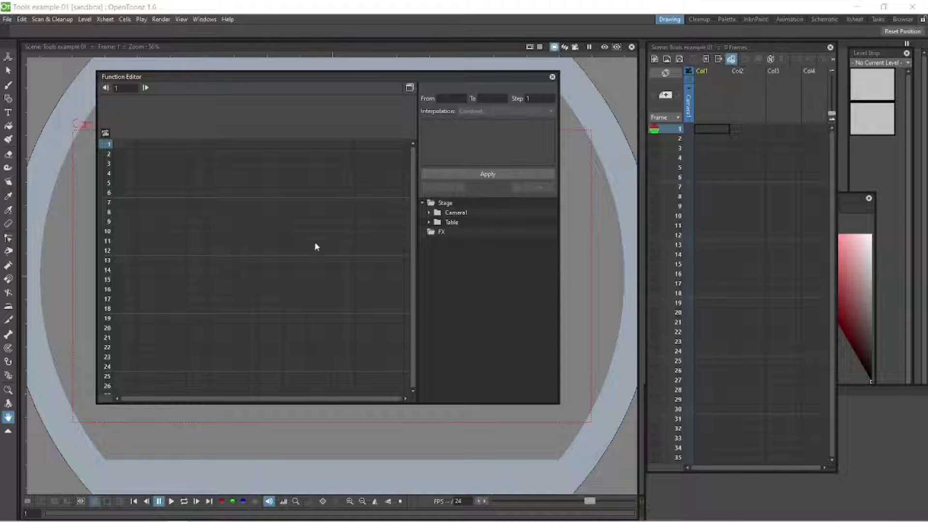
click(552, 76)
- In a floating Stage Schematic, raise the Table node, lower Camera1, and make Camera1 current
click(203, 19)
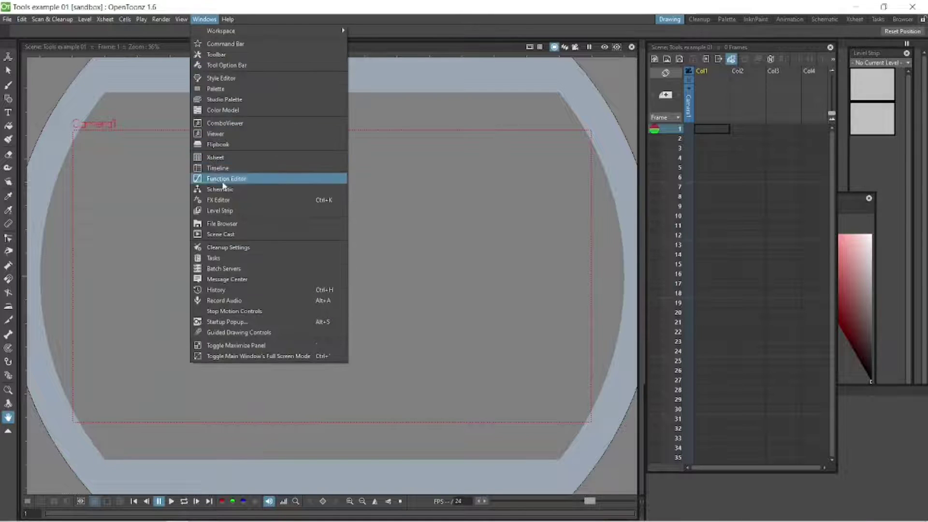
click(259, 190)
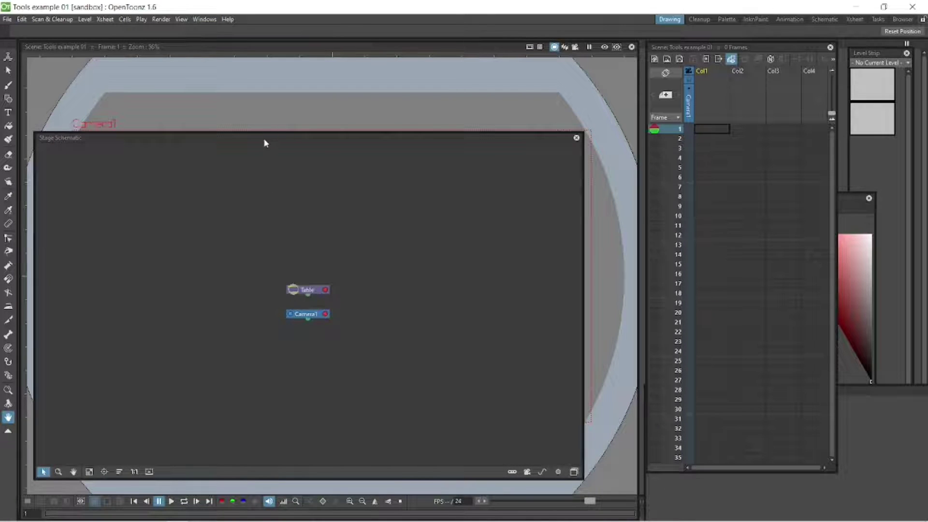
drag(264, 143, 282, 78)
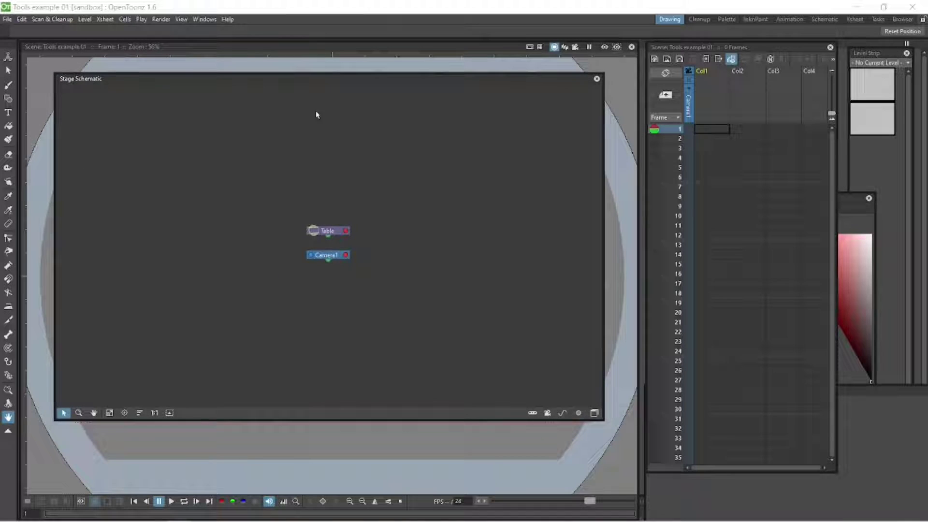
drag(328, 231, 331, 171)
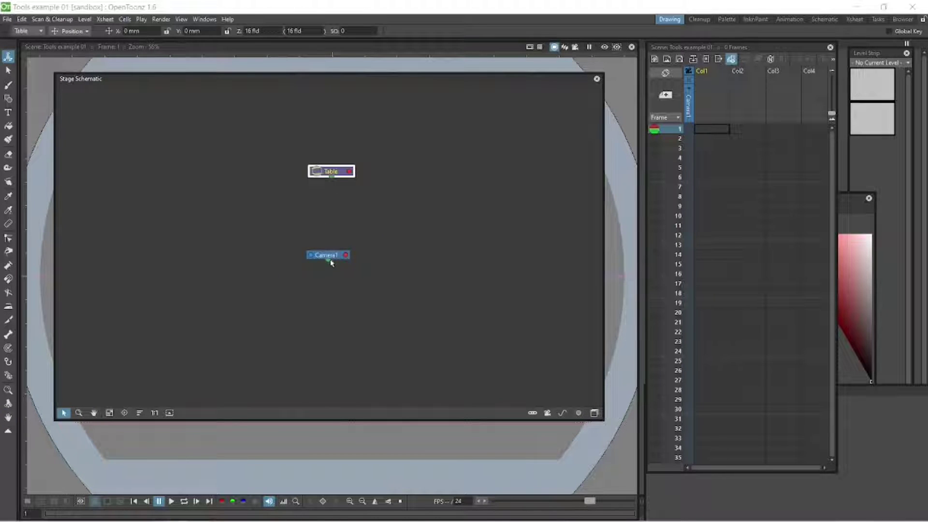
drag(332, 262, 336, 289)
drag(338, 172, 341, 221)
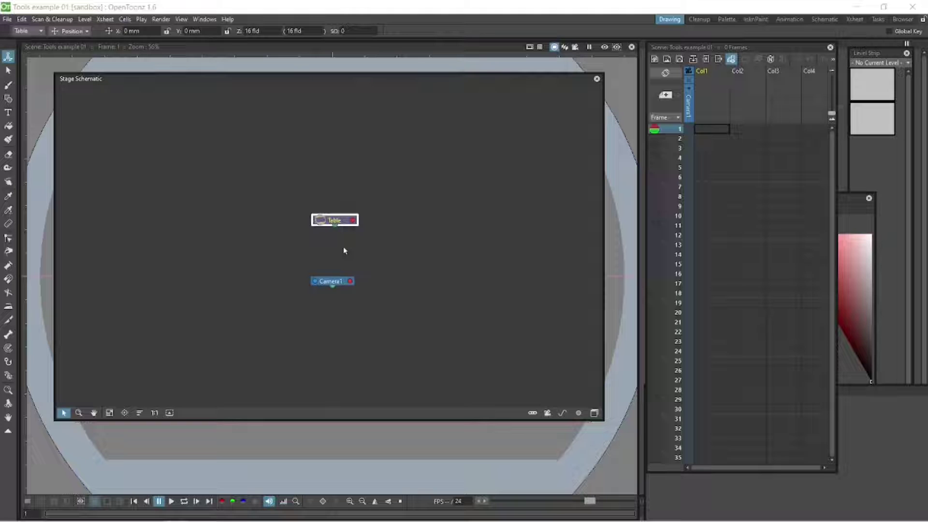
click(337, 283)
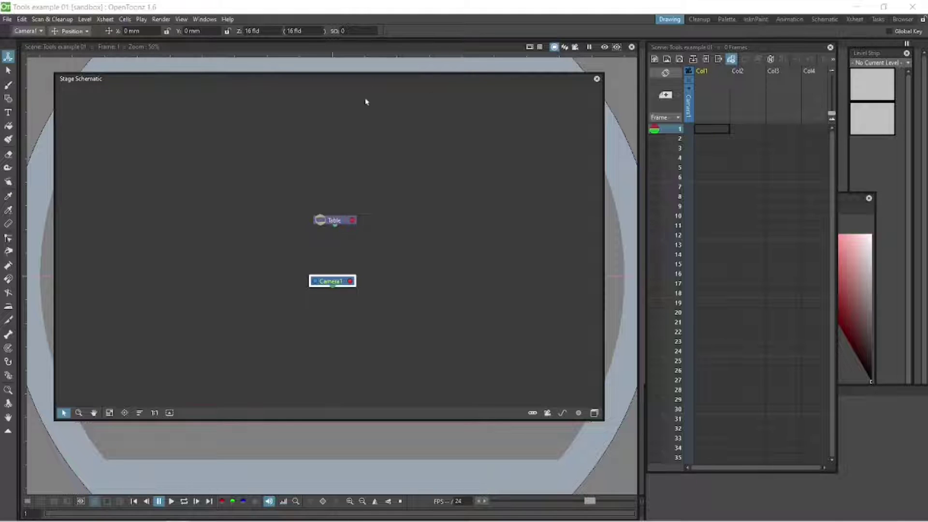
click(597, 78)
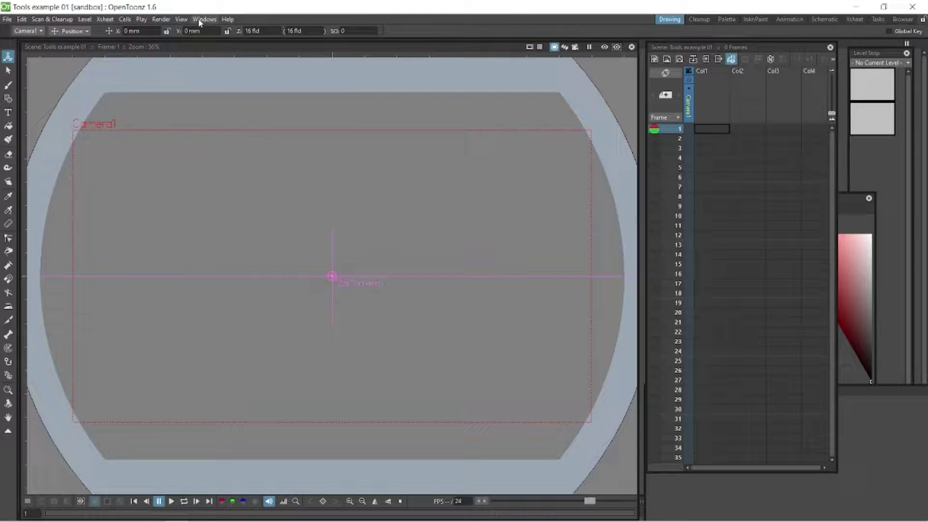
click(202, 19)
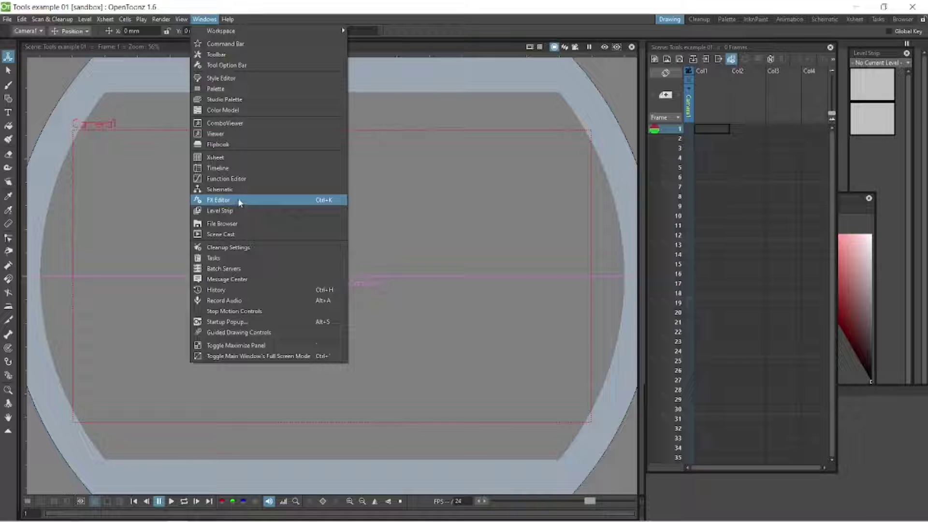
click(240, 203)
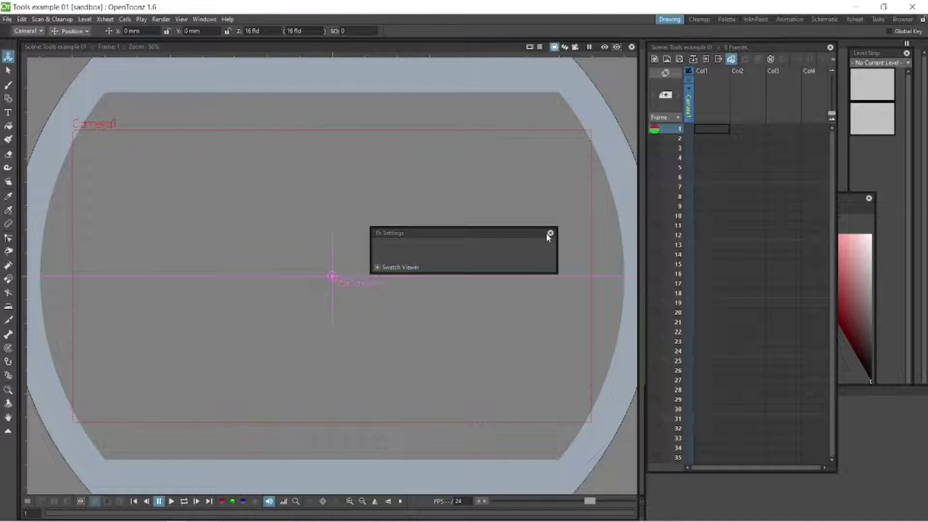
click(549, 233)
click(204, 19)
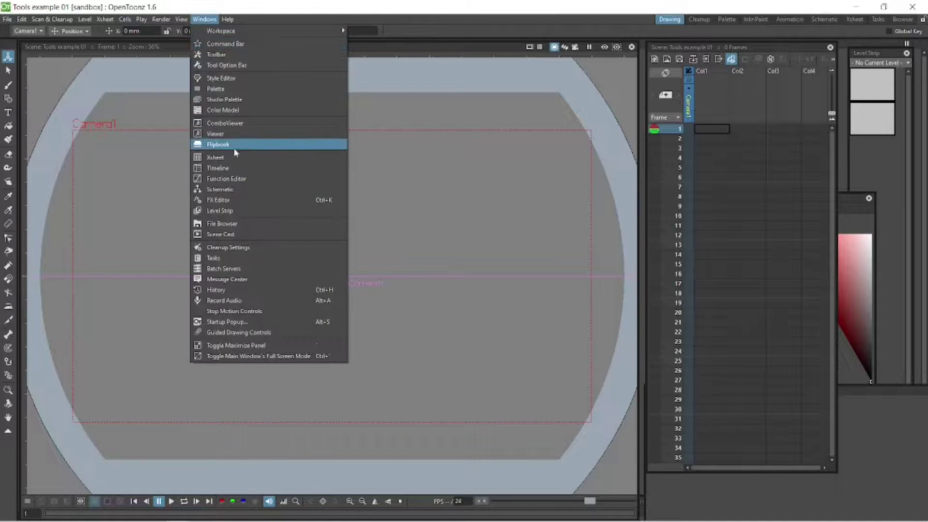
click(245, 189)
drag(304, 80, 300, 71)
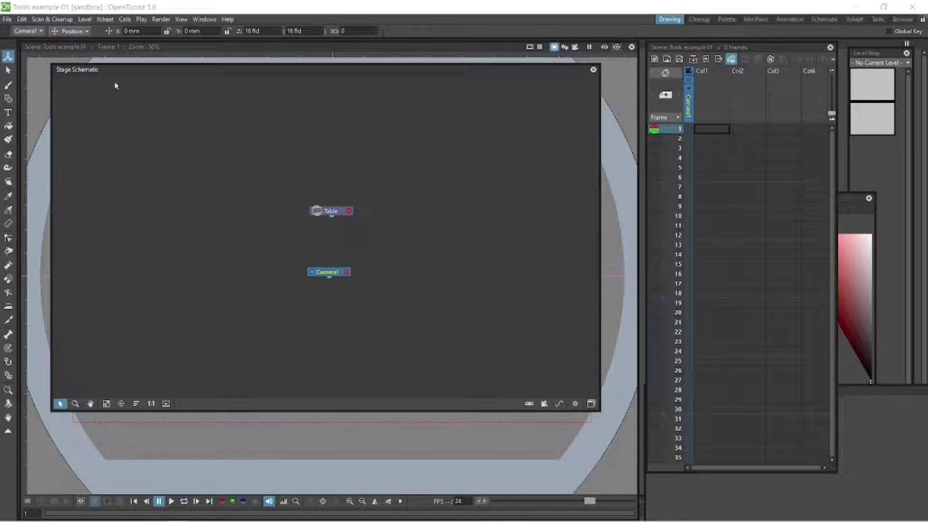
click(591, 404)
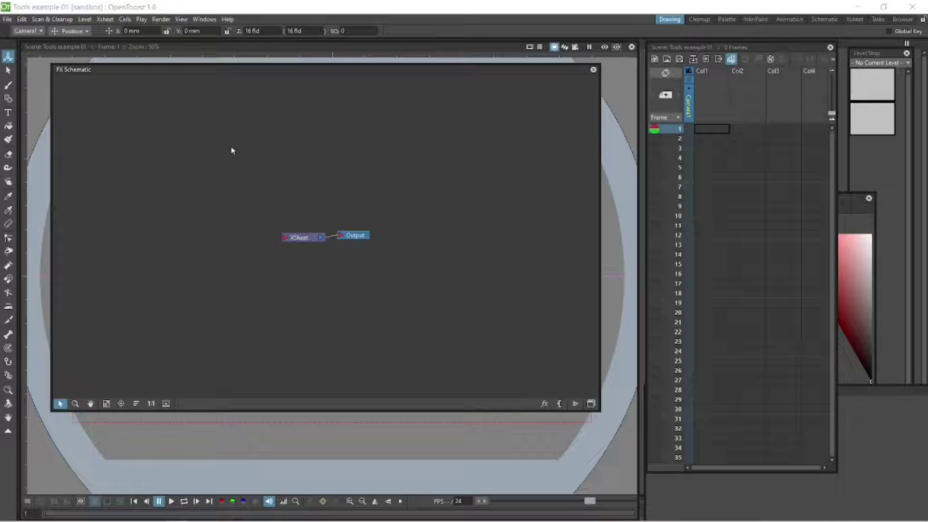
click(591, 404)
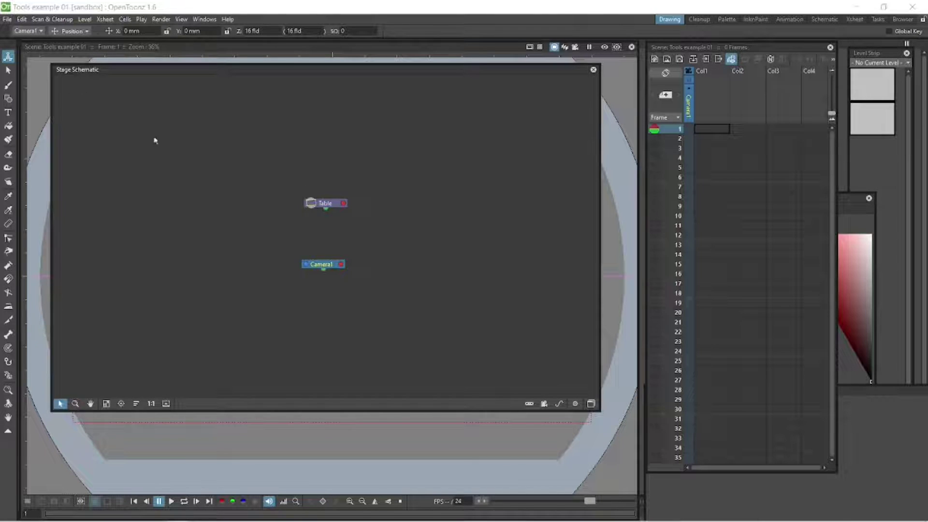
click(591, 403)
click(591, 404)
click(593, 69)
click(204, 19)
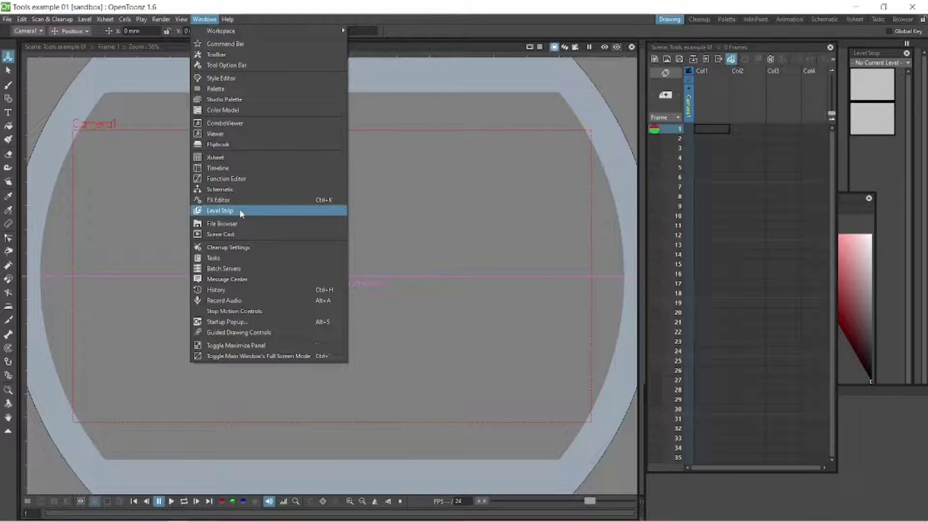
- Dock a floating Level Strip as a full-height column at the far right, then shift the Xsheet
click(240, 211)
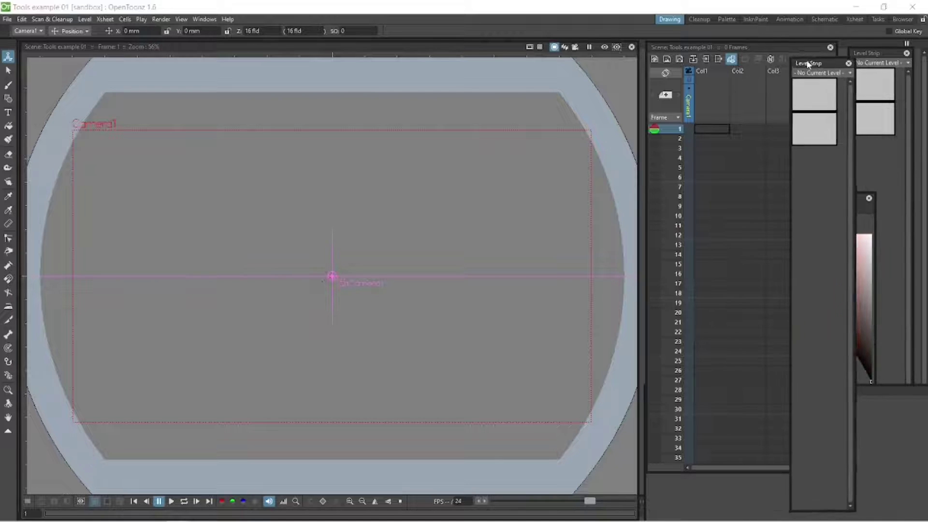
drag(831, 62, 861, 75)
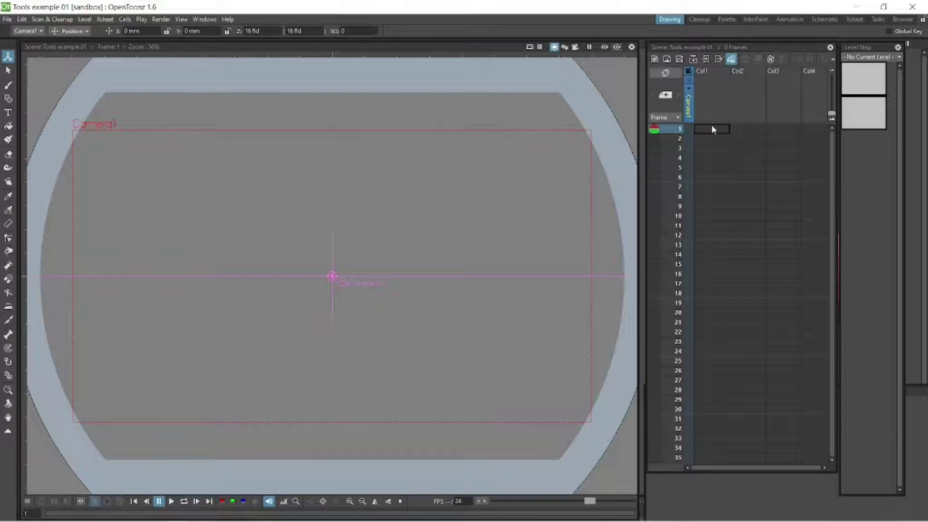
drag(696, 53, 707, 48)
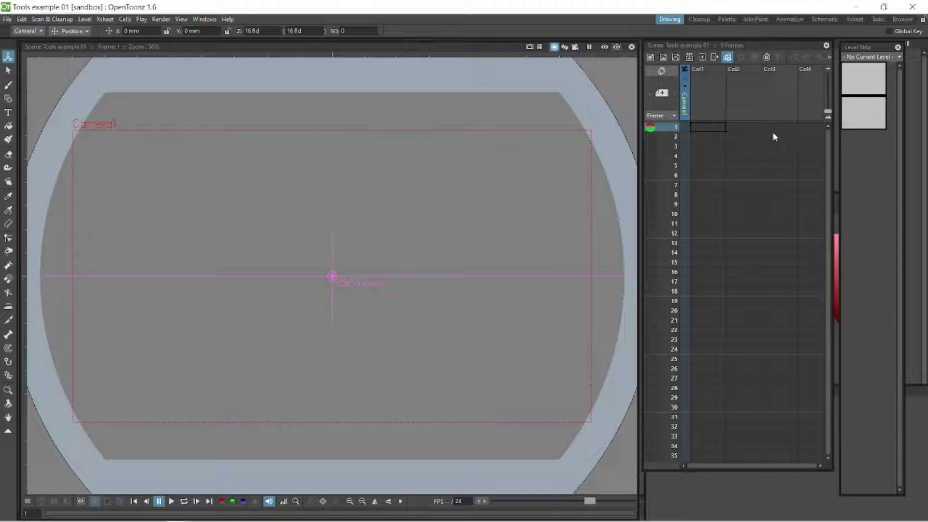
- Float the Xsheet as a wide window showing more columns and re-dock the Level Strip further right
drag(734, 45, 543, 55)
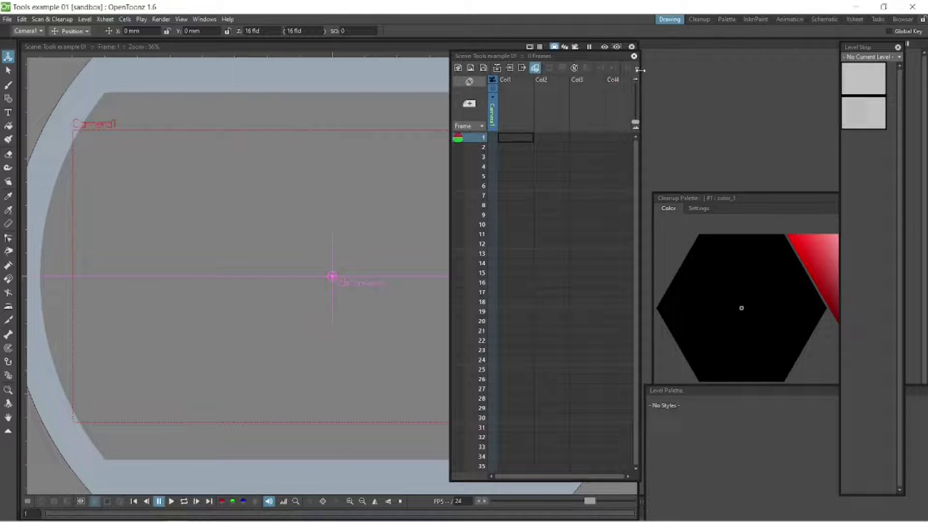
drag(641, 85, 827, 85)
drag(755, 55, 679, 57)
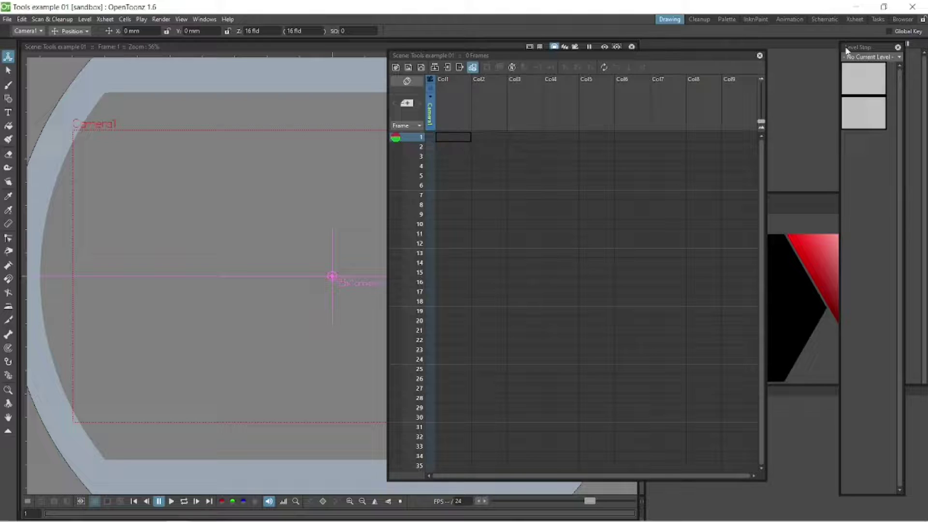
mouse_move(858, 47)
mouse_down()
mouse_move(829, 47)
mouse_move(865, 46)
mouse_up()
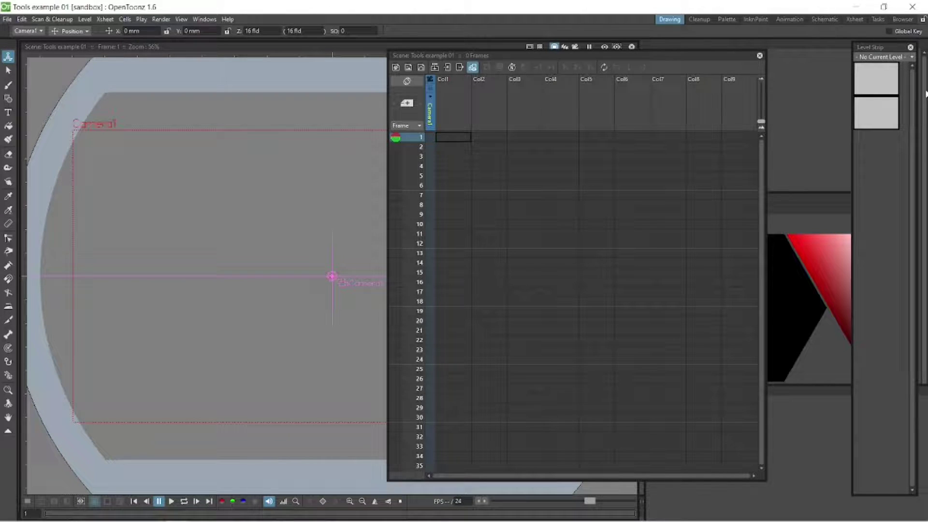
- Move the floating Xsheet aside and nudge Camera1 to X -1.24 mm, Y 0.3 mm
drag(513, 58, 471, 48)
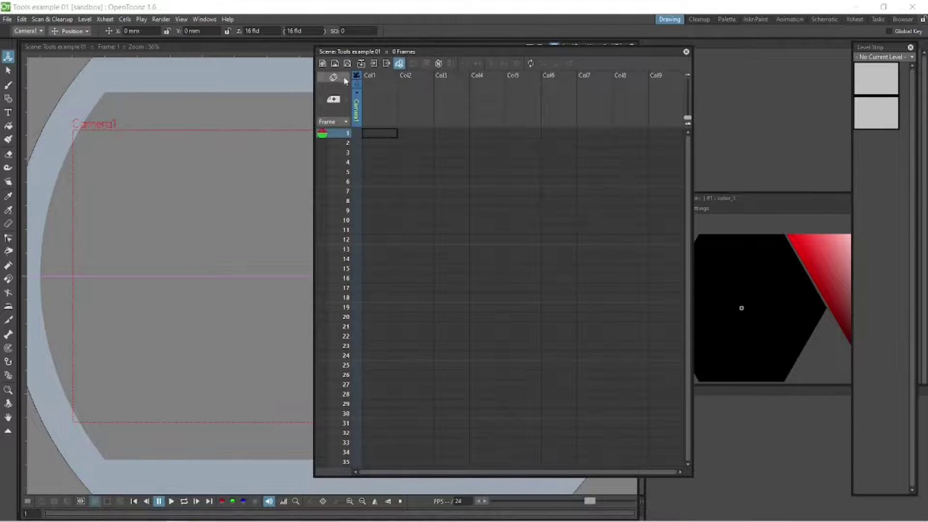
drag(562, 52, 683, 48)
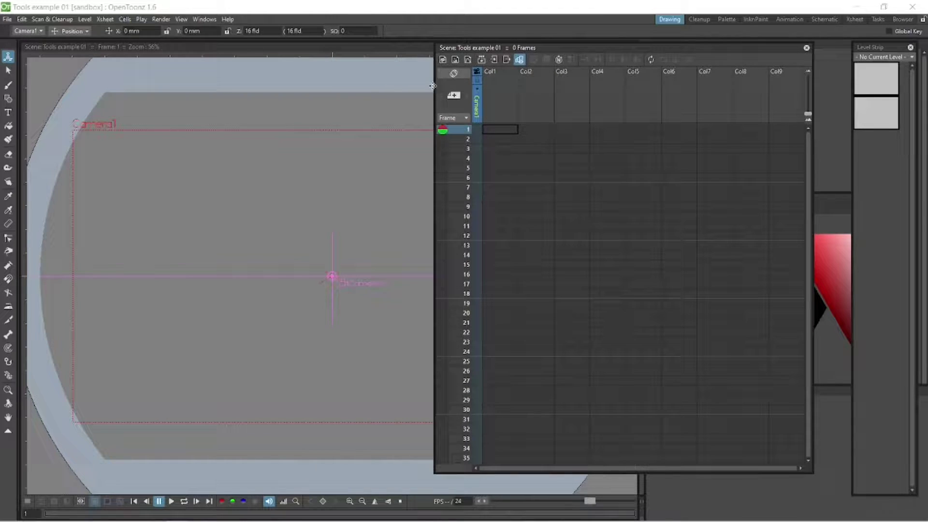
drag(433, 87, 431, 87)
click(682, 49)
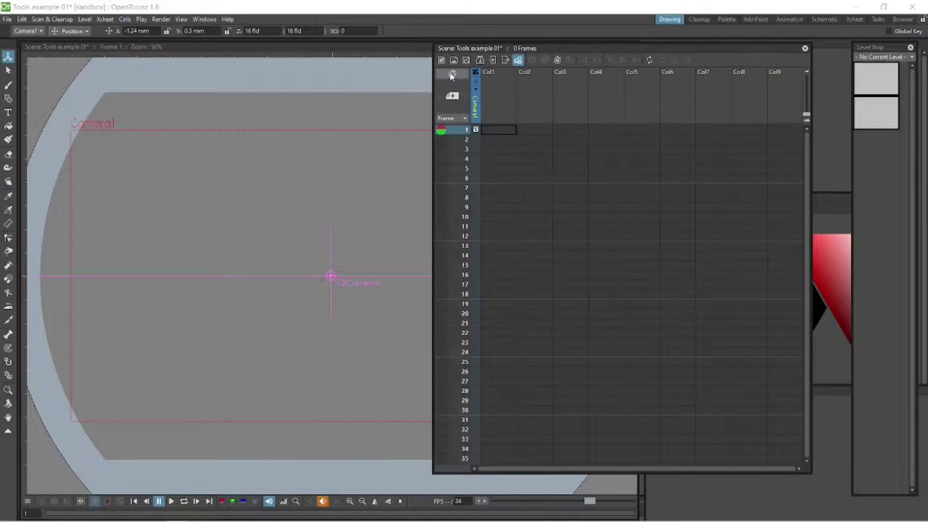
- Switch the floating Xsheet to the horizontal timeline layout and move the current frame to 5
click(451, 73)
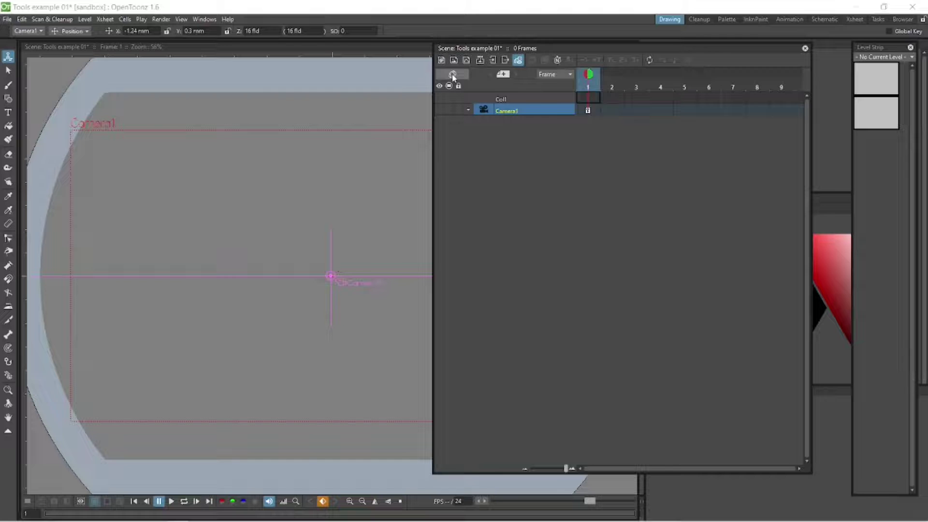
click(451, 74)
click(451, 73)
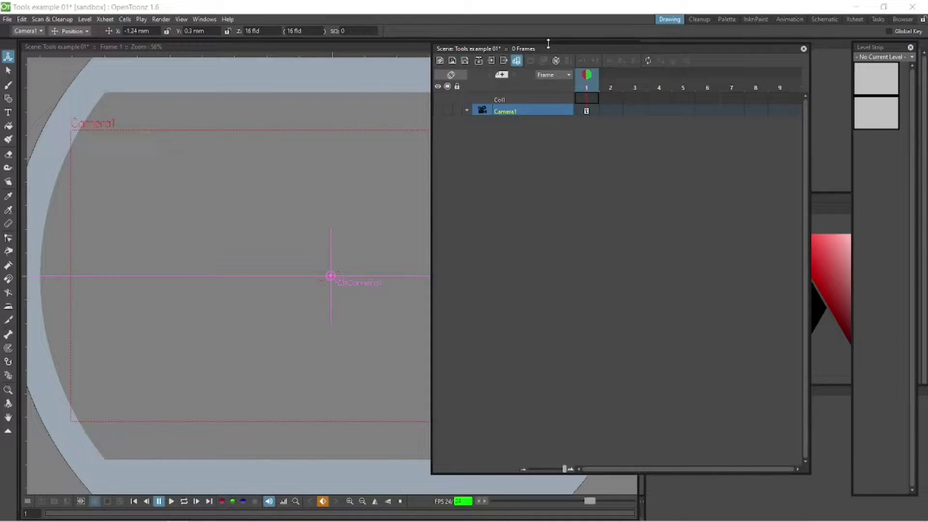
drag(548, 46, 418, 60)
drag(464, 88, 555, 87)
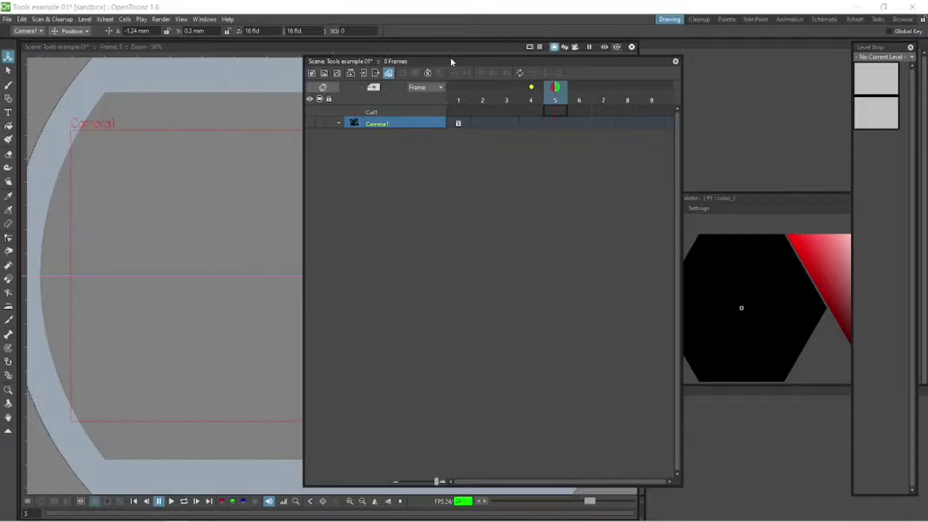
drag(451, 57, 527, 50)
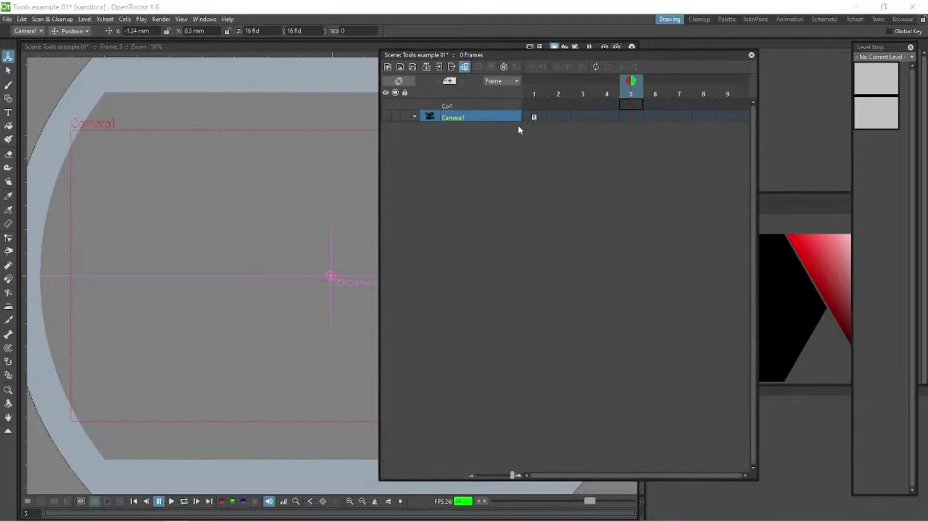
- Compress the frame rows in the vertical layout, then return to the horizontal timeline
click(400, 82)
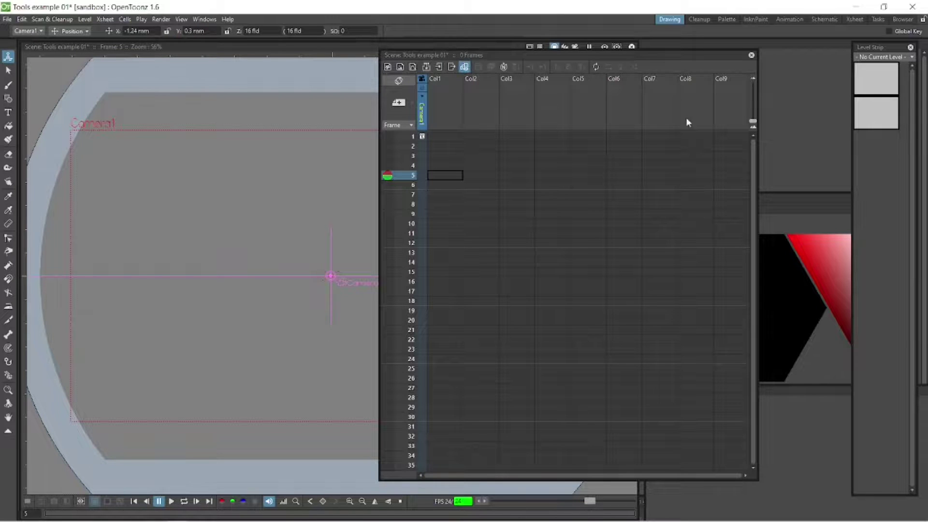
scroll(751, 168, down, 1)
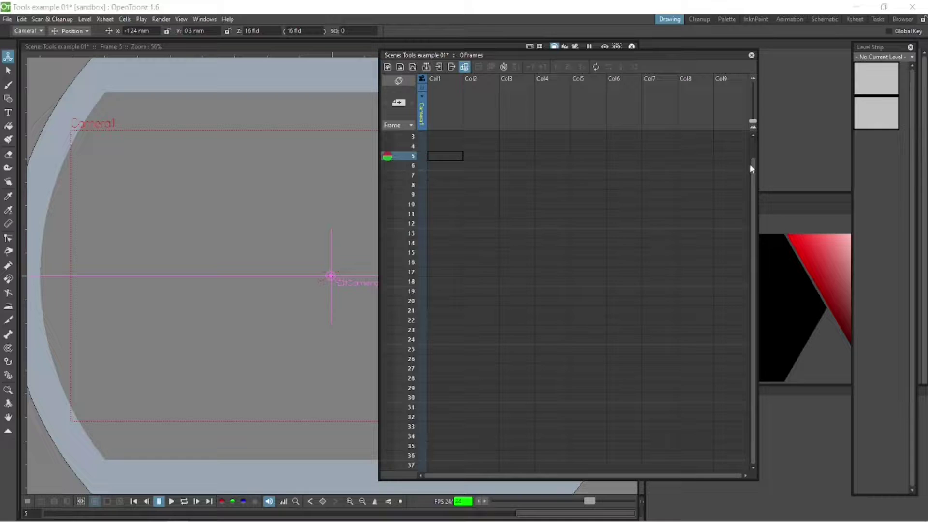
drag(752, 121, 753, 98)
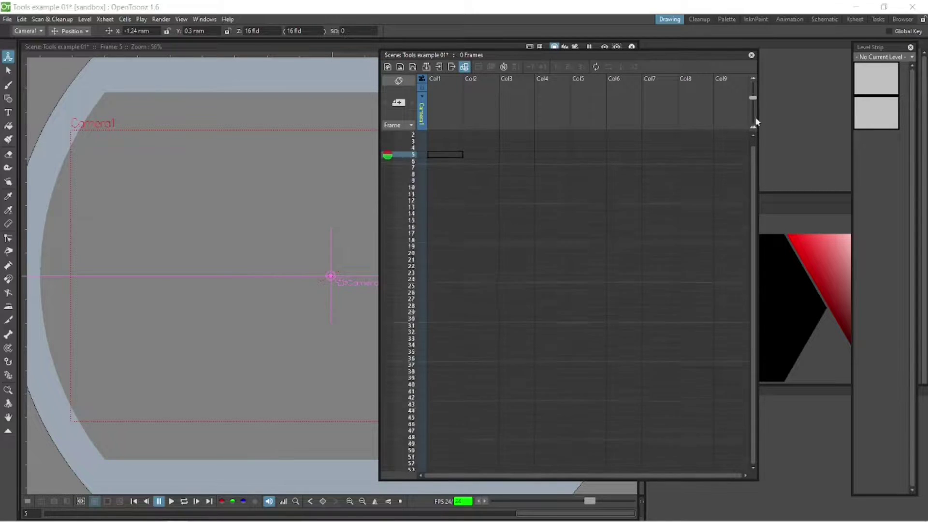
click(399, 81)
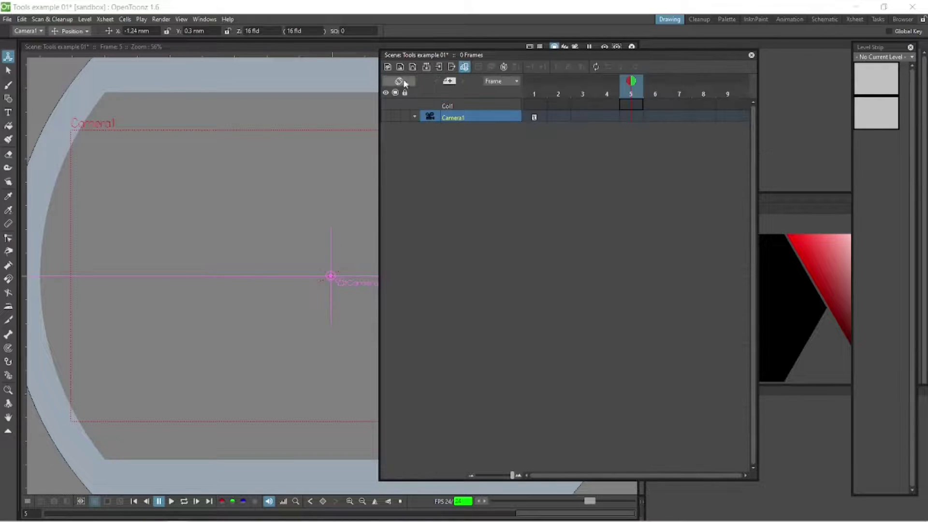
click(763, 88)
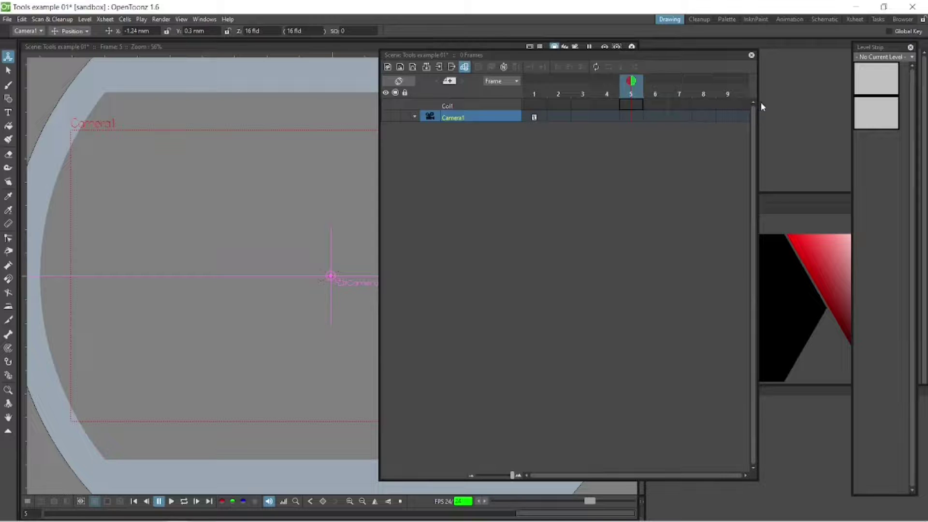
- Move the timeline to the left-centre, widen it and zoom out to show frames through 84
drag(469, 54, 239, 72)
drag(530, 85, 763, 111)
mouse_move(284, 492)
mouse_down()
mouse_move(254, 492)
mouse_move(283, 492)
mouse_up()
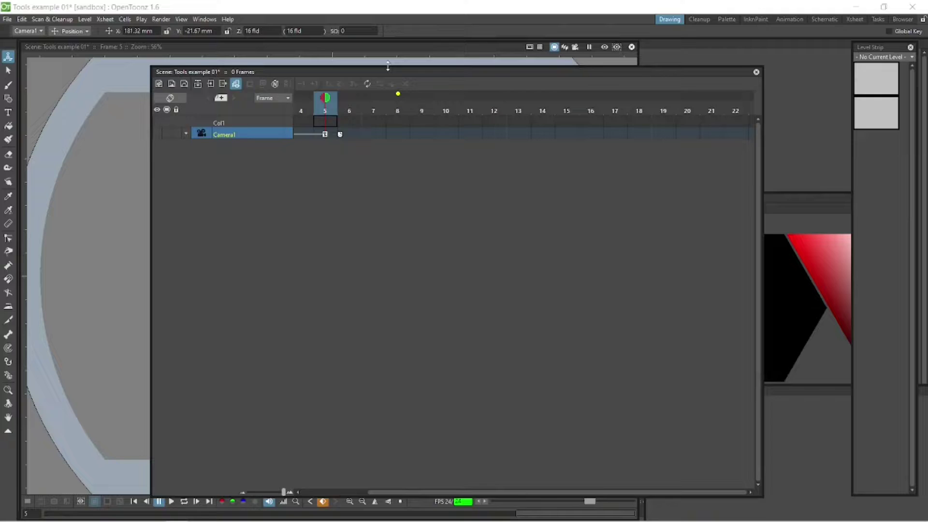
- Shrink the Xsheet to a short strip, make it taller and dock it beneath the viewer
drag(387, 66, 275, 201)
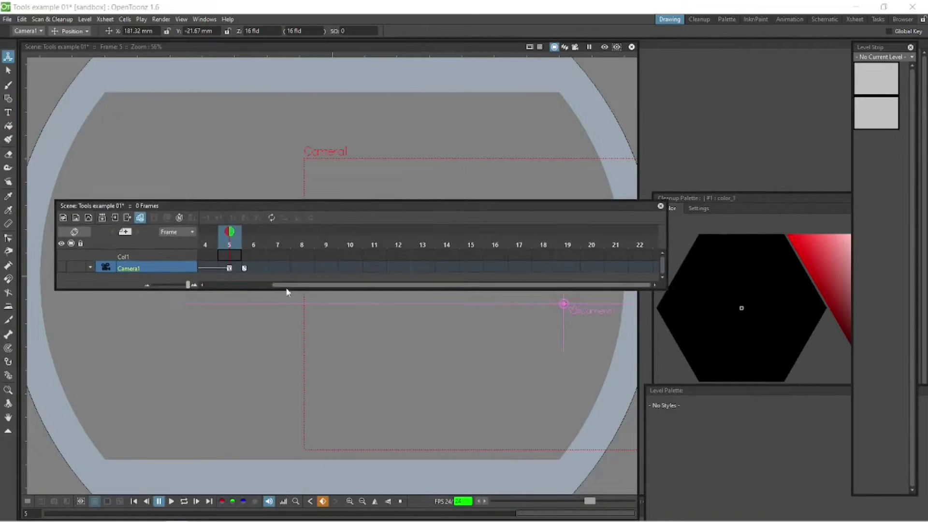
drag(367, 200, 367, 177)
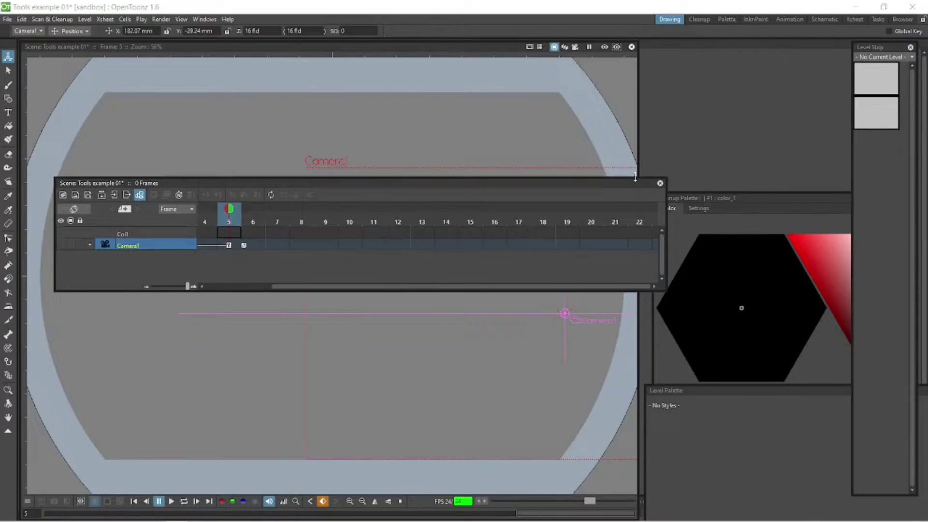
drag(614, 180, 596, 377)
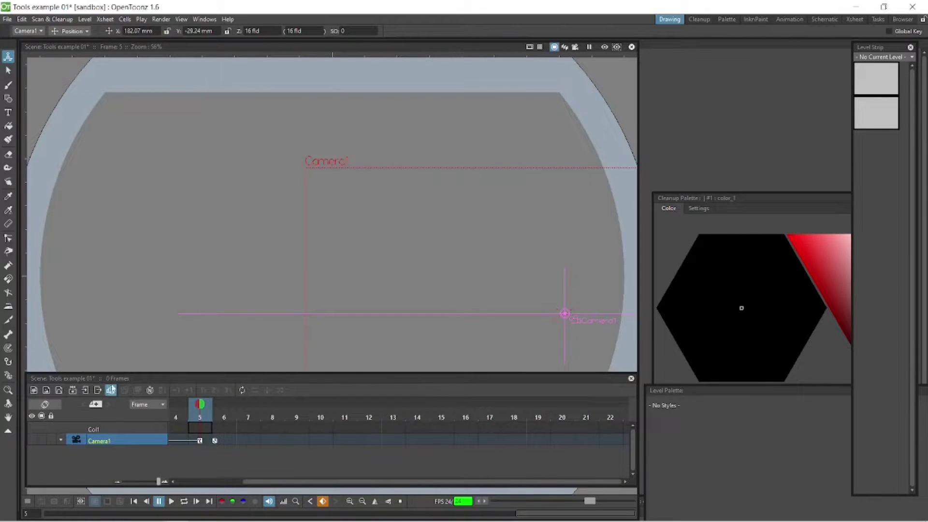
- Return the Xsheet to column layout, resize it and dock it top-right above the Cleanup Palette
click(44, 405)
drag(54, 380, 236, 117)
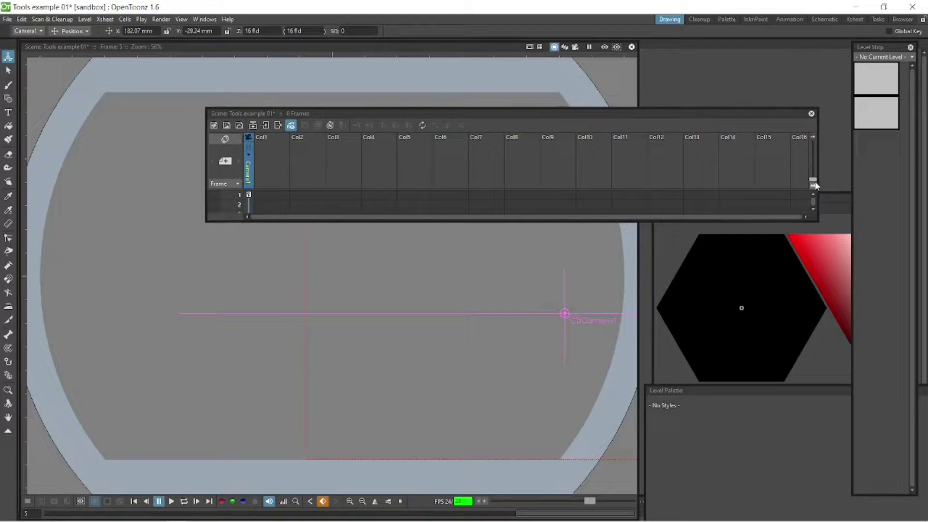
drag(814, 181, 466, 130)
drag(341, 113, 716, 47)
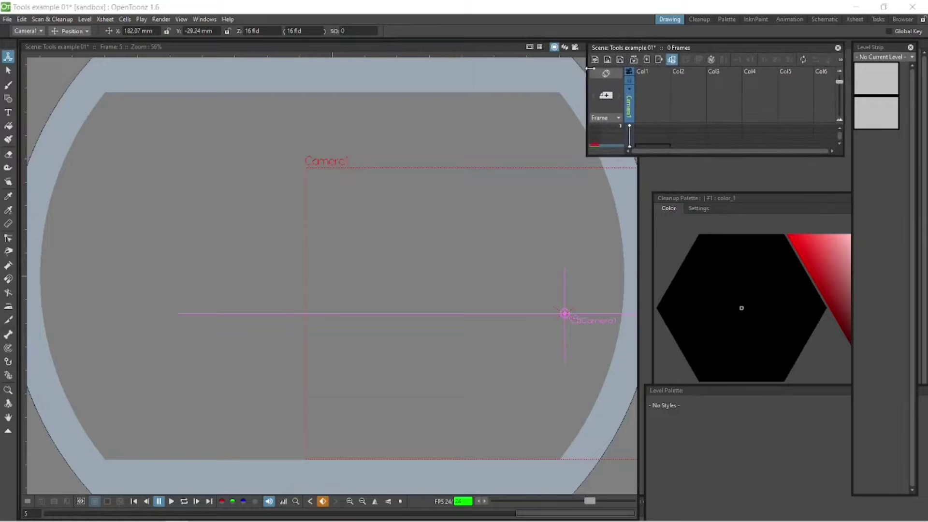
- Show the Windows menu's Workspace submenu with Lock Room Panes and Reset to Default Rooms
click(204, 19)
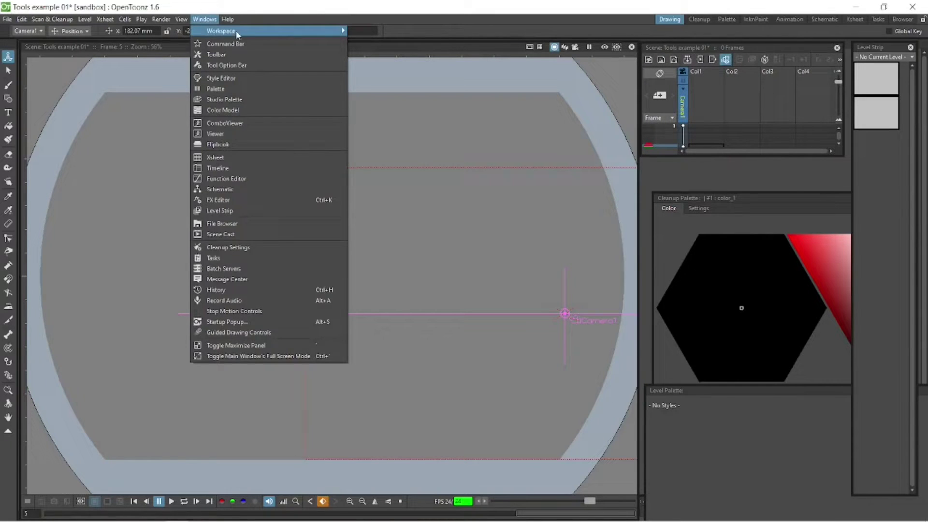
mouse_move(277, 30)
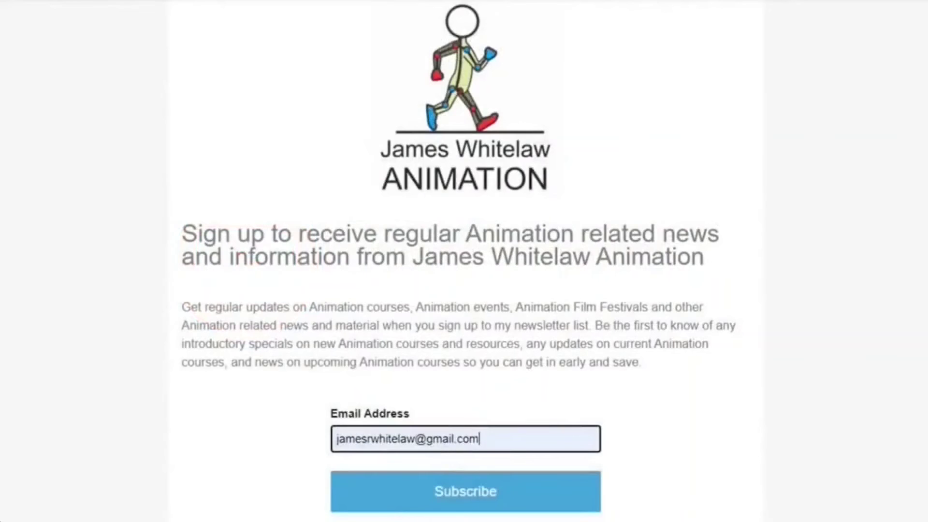
- Submit the filled-in e-mail address to subscribe to the Mailchimp newsletter
key(Return)
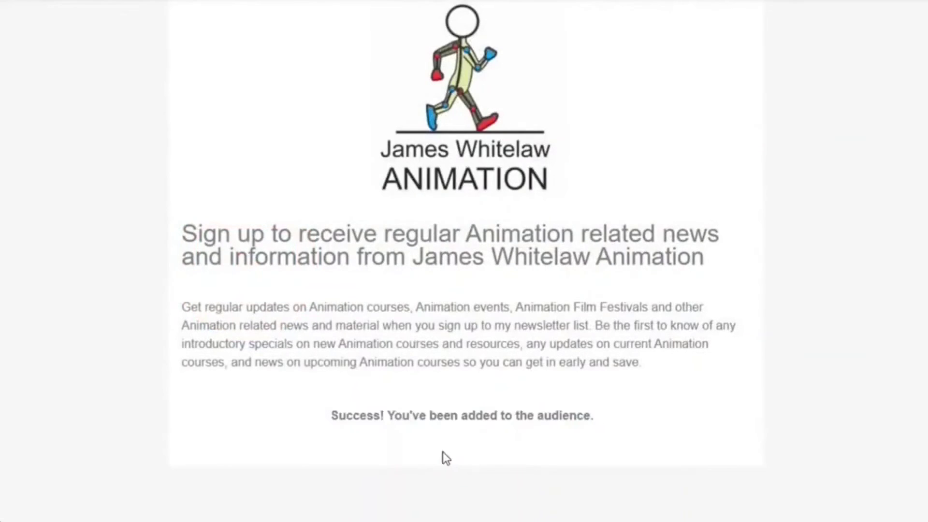